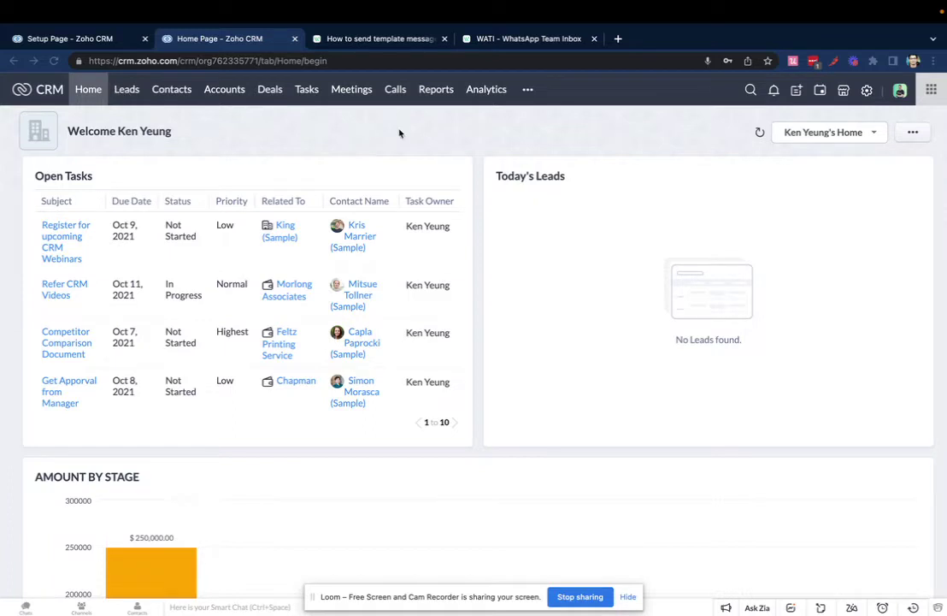
Step: Open Zoho CRM's Setup page via the gear icon
click(867, 90)
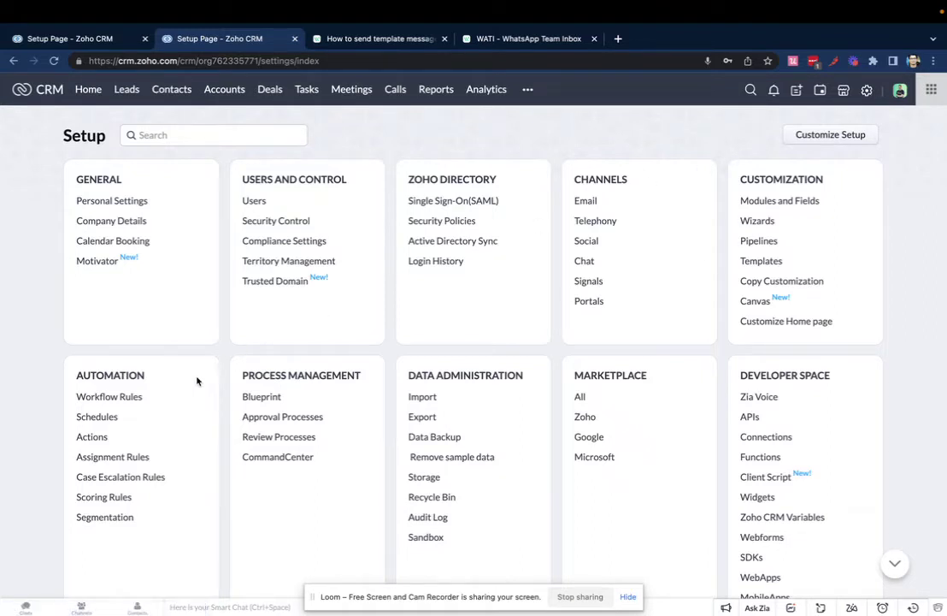
Step: From the Workflow Rules list, start a new rule for the Leads module
click(123, 400)
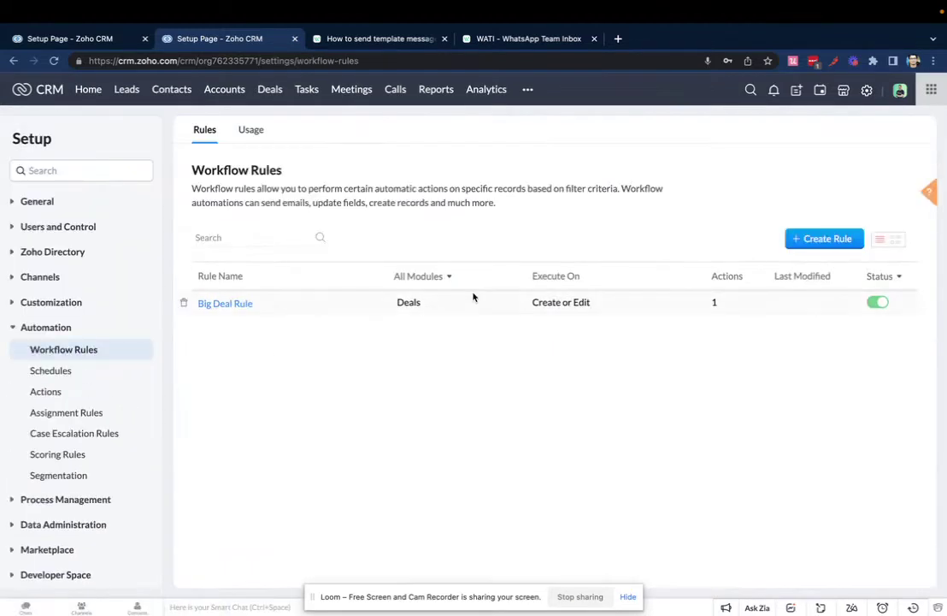
click(835, 238)
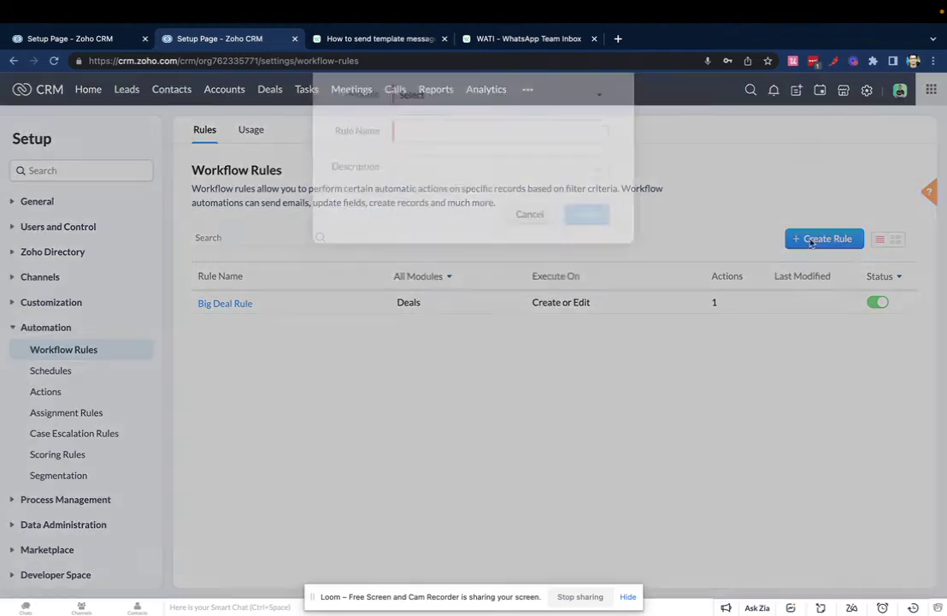
click(459, 136)
click(433, 197)
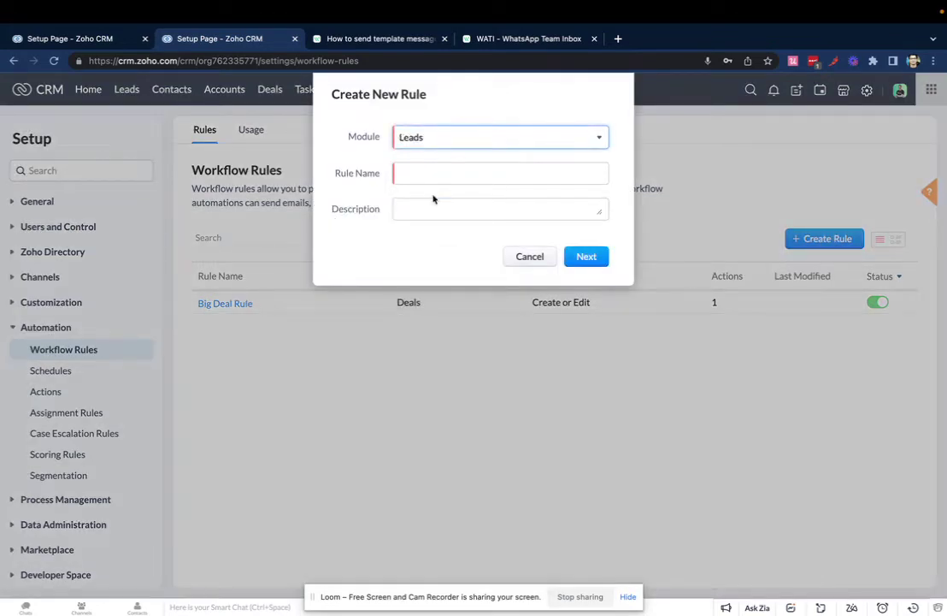
Step: Name the rule Welcome_WhatsApp_NewLeads and continue to its execution settings
click(432, 176)
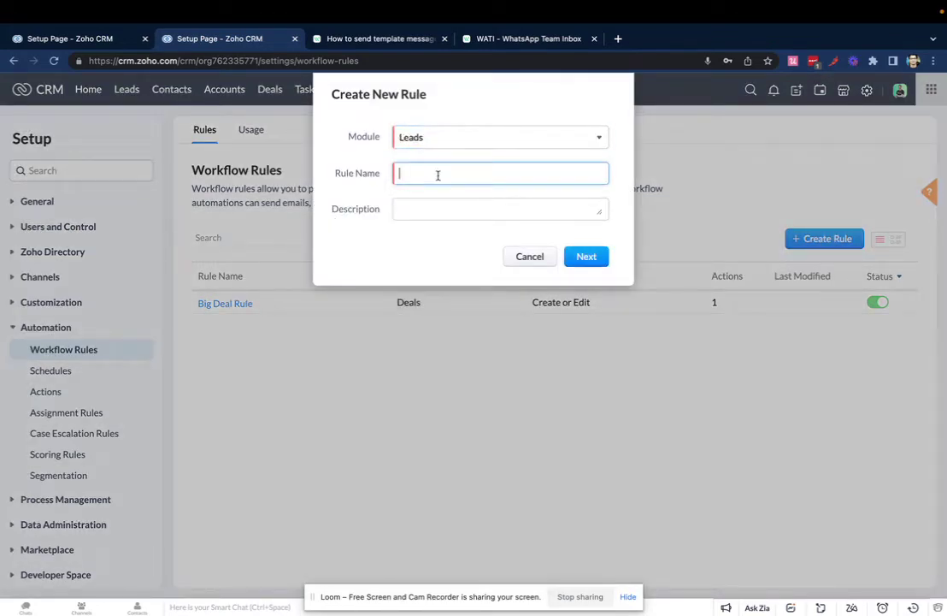
text(WhatsA)
key(super+a)
key(BackSpace)
text(Welco)
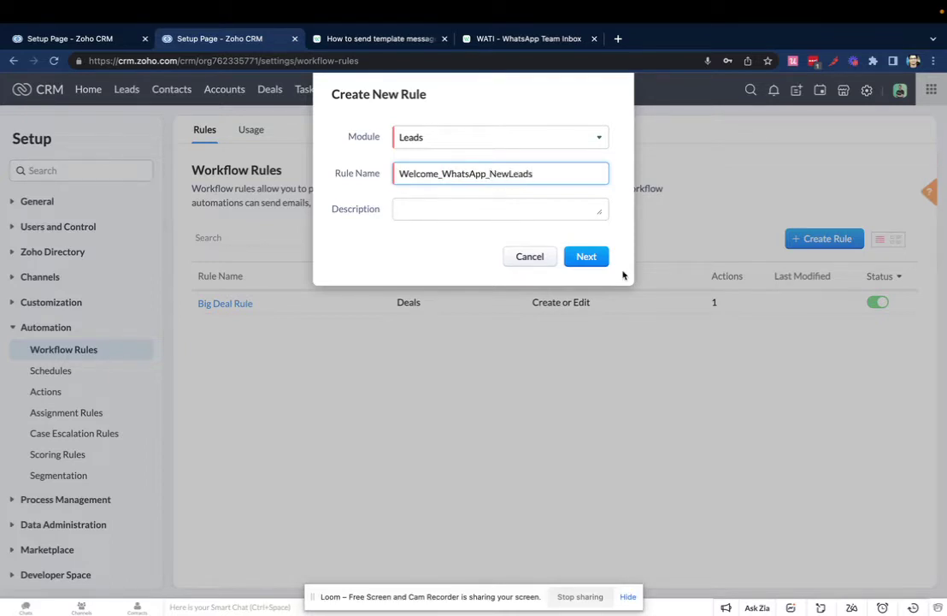
click(586, 257)
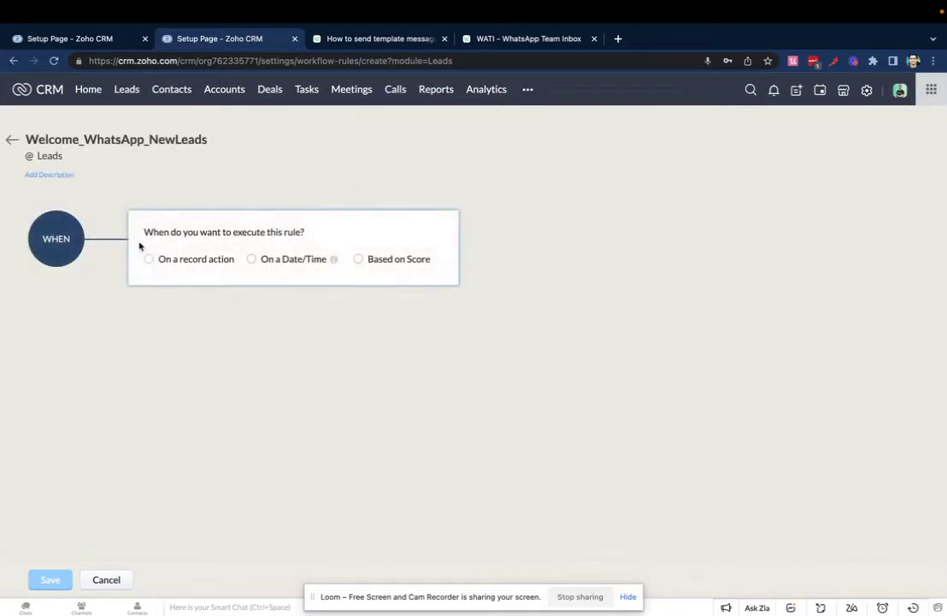
Step: Trigger the rule on lead creation, apply it to all leads, and add an instant action
click(149, 258)
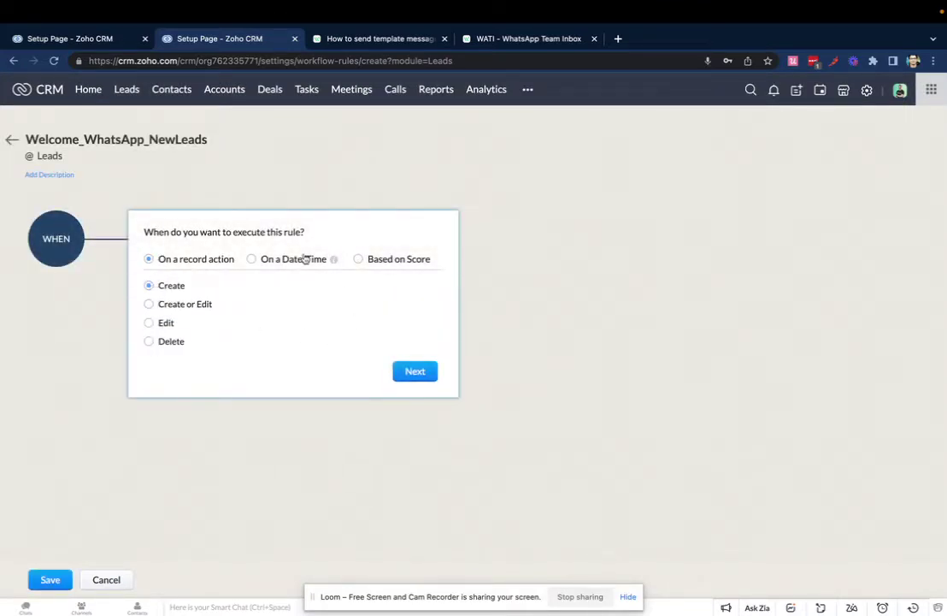
click(417, 372)
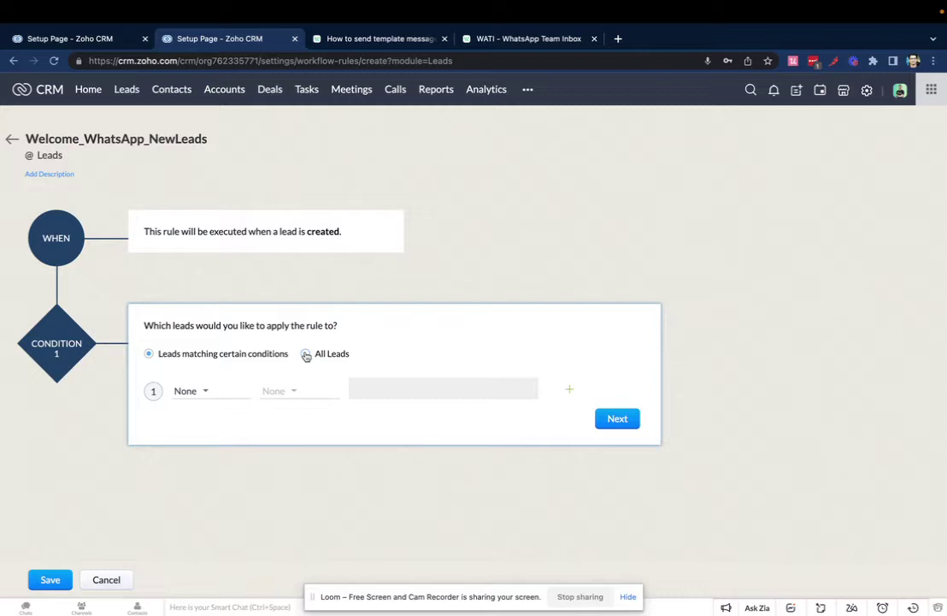
click(307, 355)
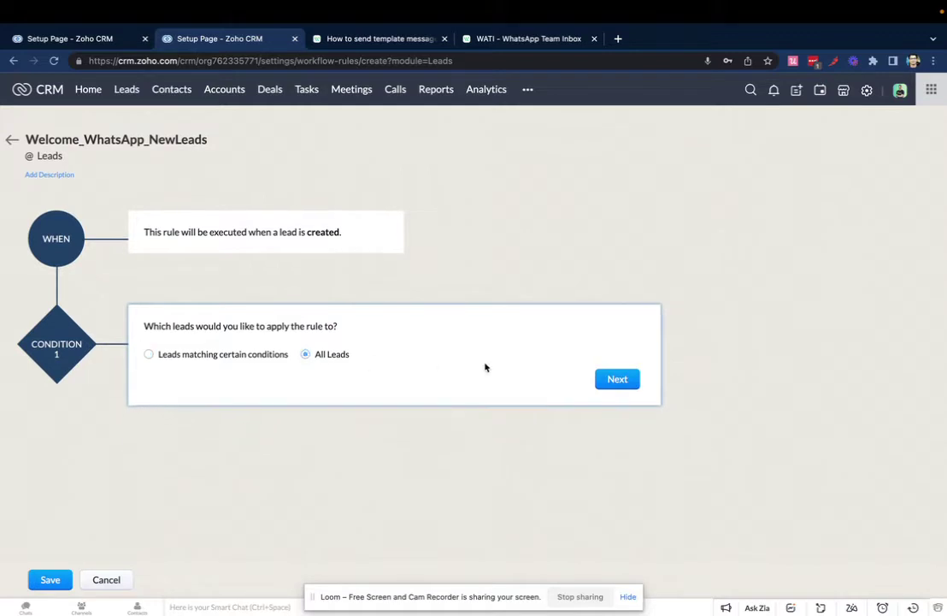
click(619, 380)
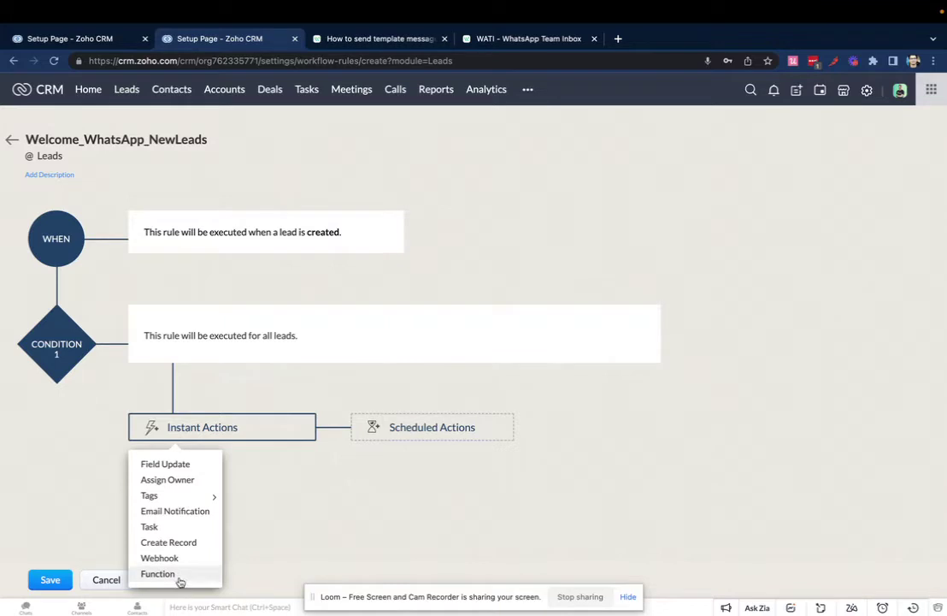
Step: Create a custom function named sendWhatsAppWelcome, using the same display name
click(178, 580)
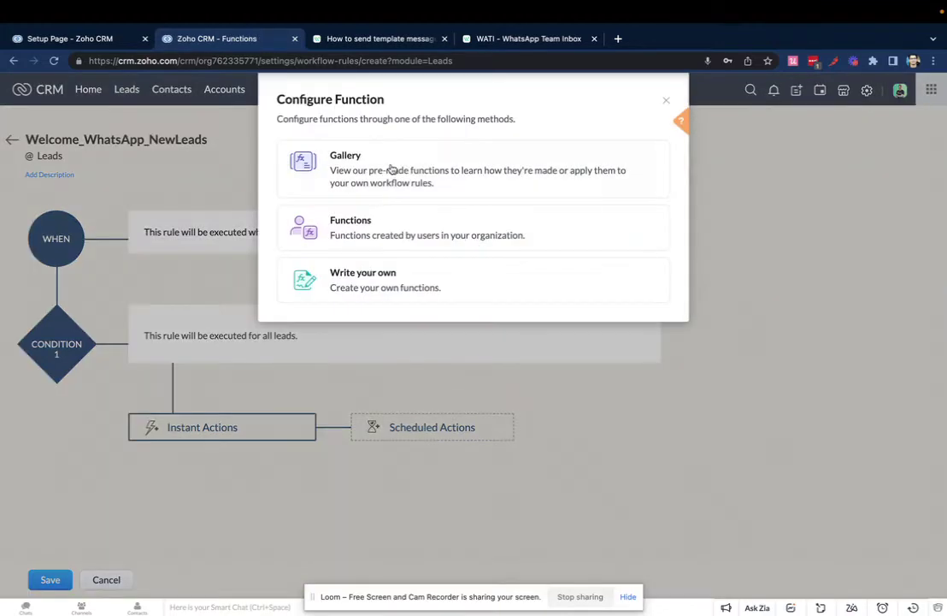
click(357, 290)
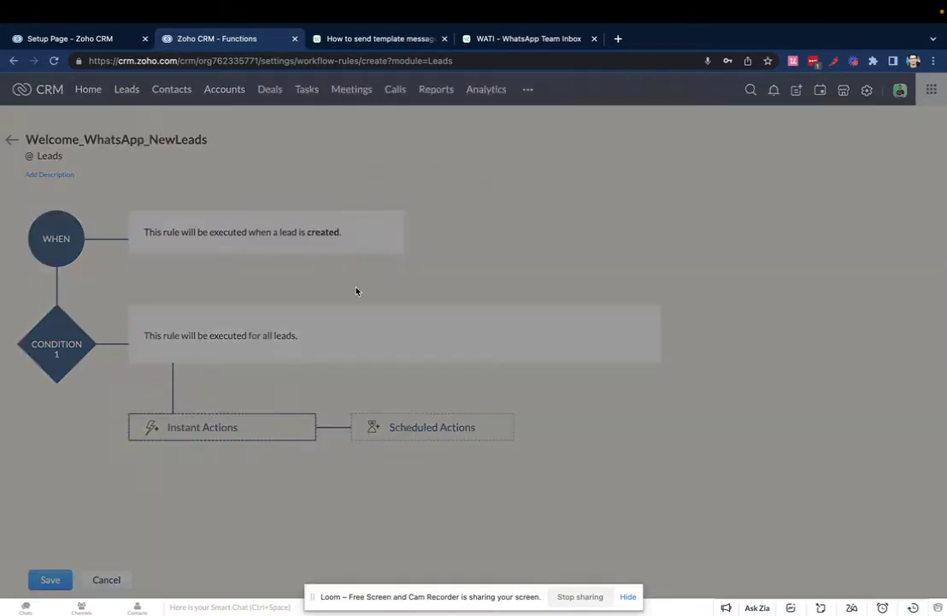
text(se)
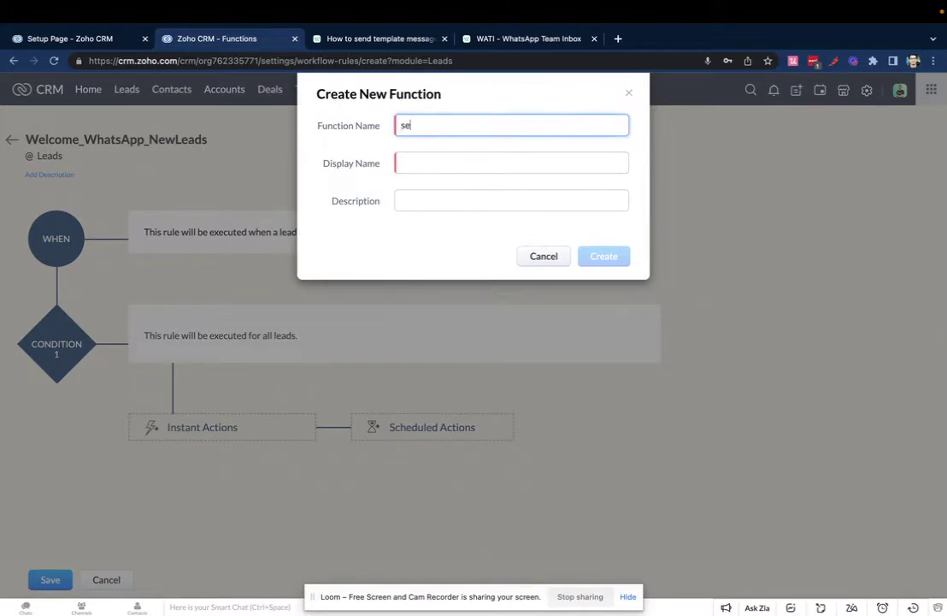
text(ndWhatsAppWelcome)
key(super+a)
key(super+c)
click(450, 163)
key(super+v)
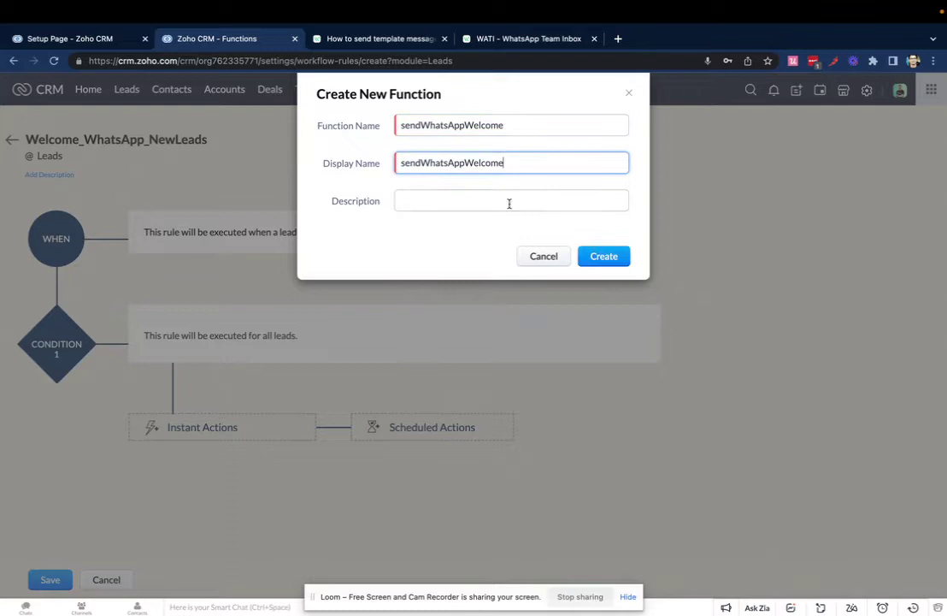
click(605, 255)
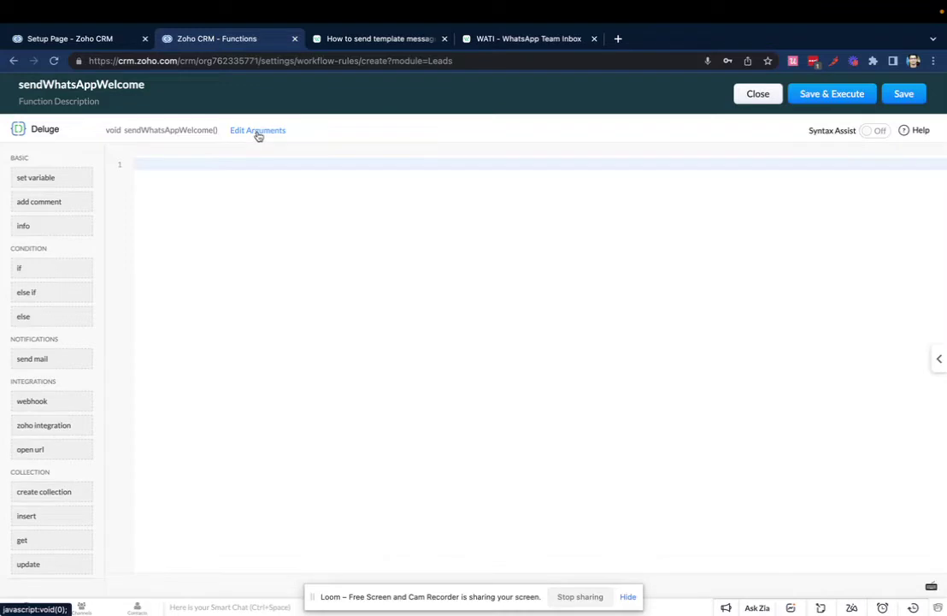
Step: Add a function argument with the key template_name
click(257, 132)
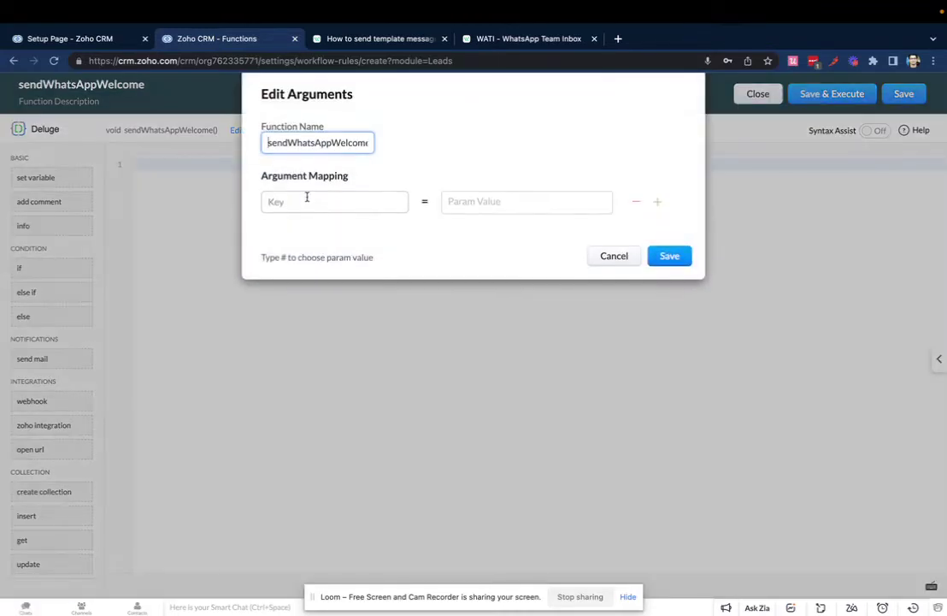
click(304, 203)
text(templ)
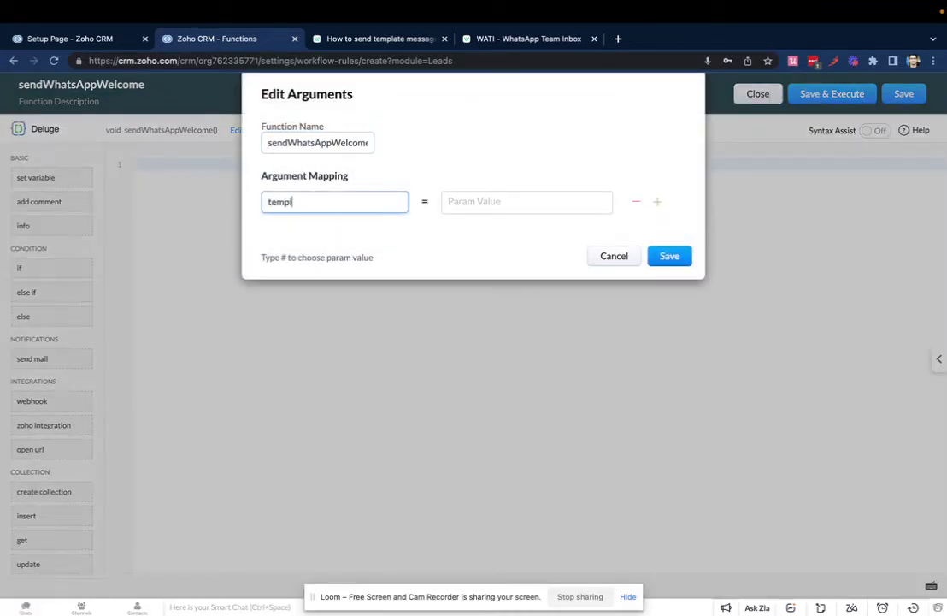
text(ate_name)
click(493, 201)
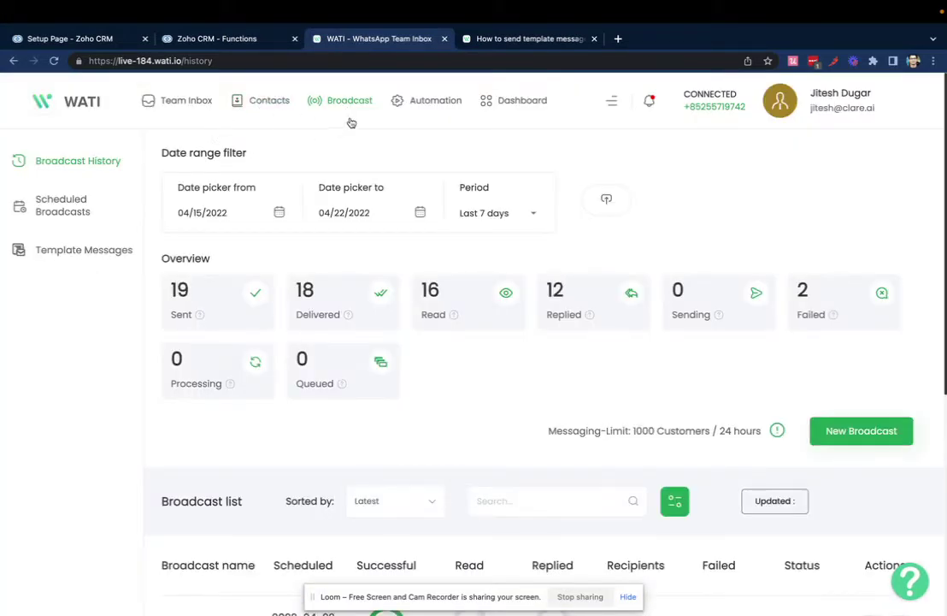
Step: In WATI Template Messages, view test_20_april_2022 and select its exact name
click(89, 252)
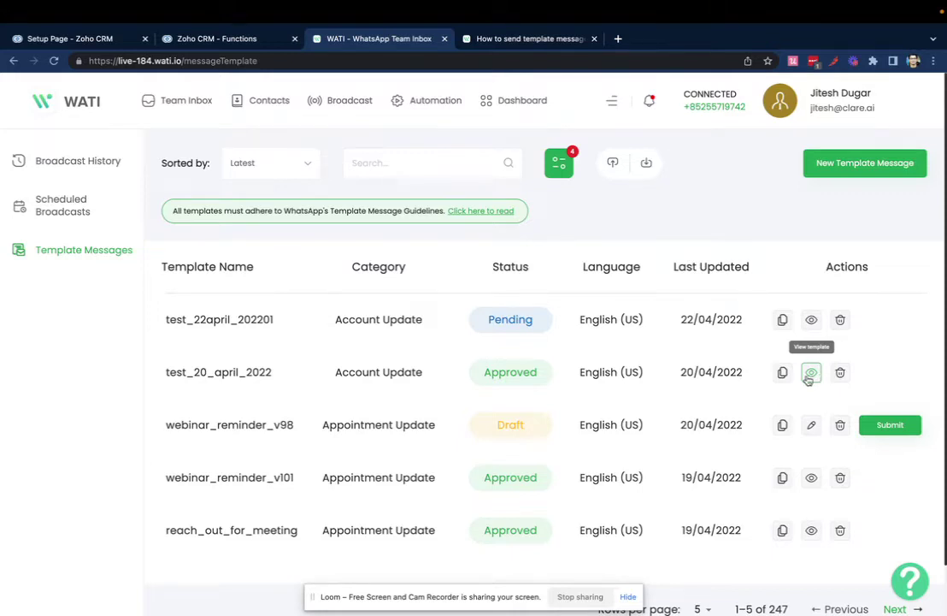
click(811, 373)
scroll(359, 380, down, 3)
scroll(359, 376, down, 2)
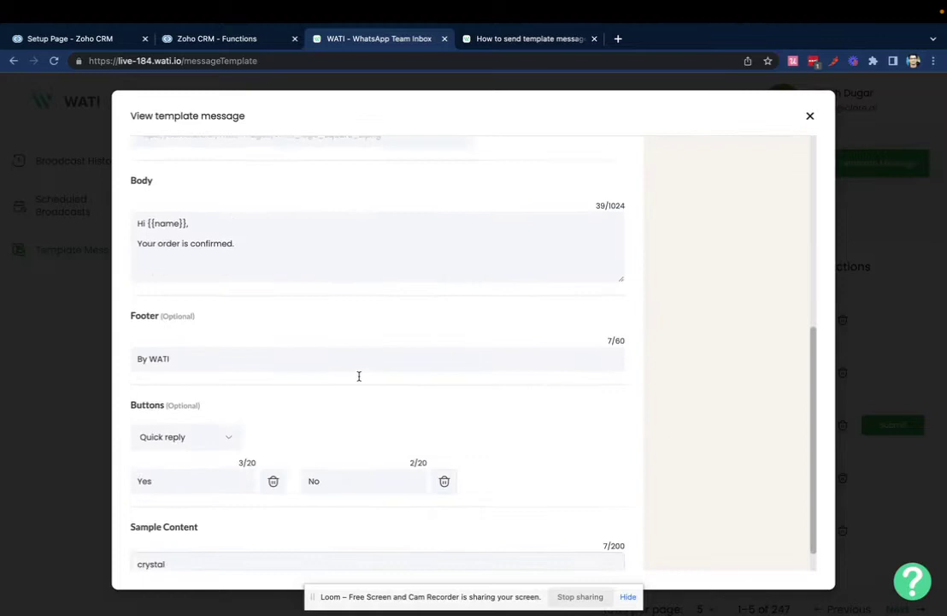
scroll(359, 381, up, 5)
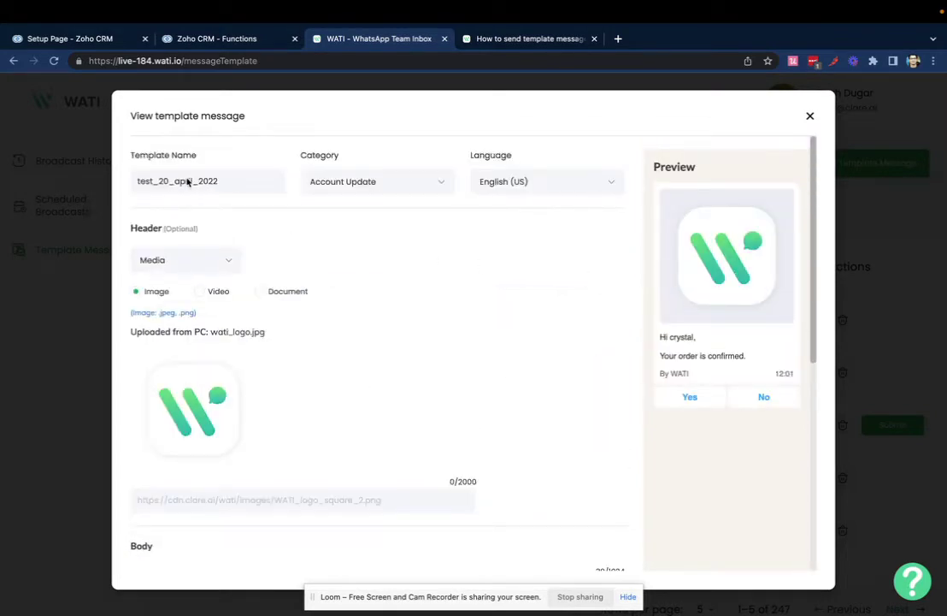
double_click(187, 182)
Step: Paste the template name as template_name's value and add a name argument mapped to Leads - Lead Name
click(227, 40)
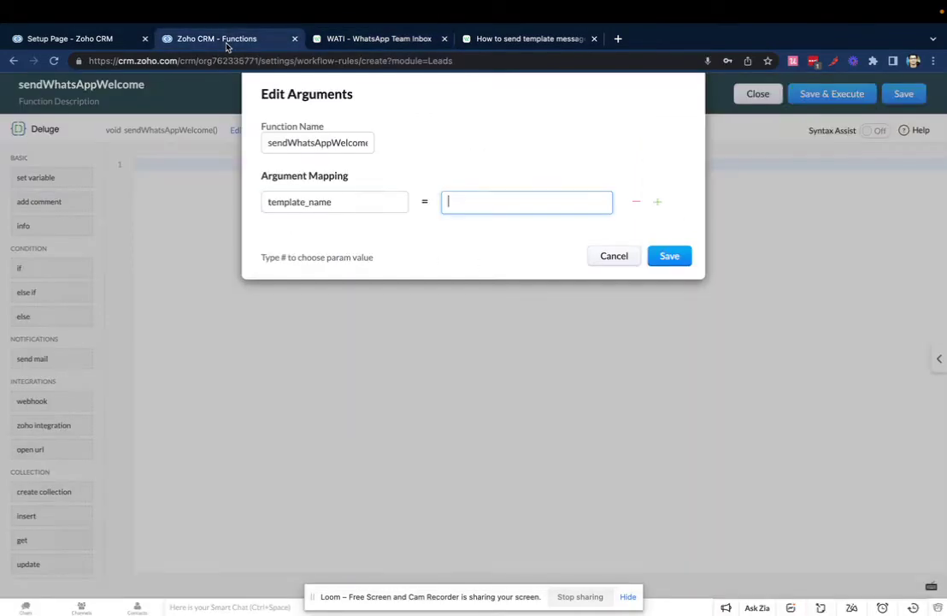
key(ctrl+v)
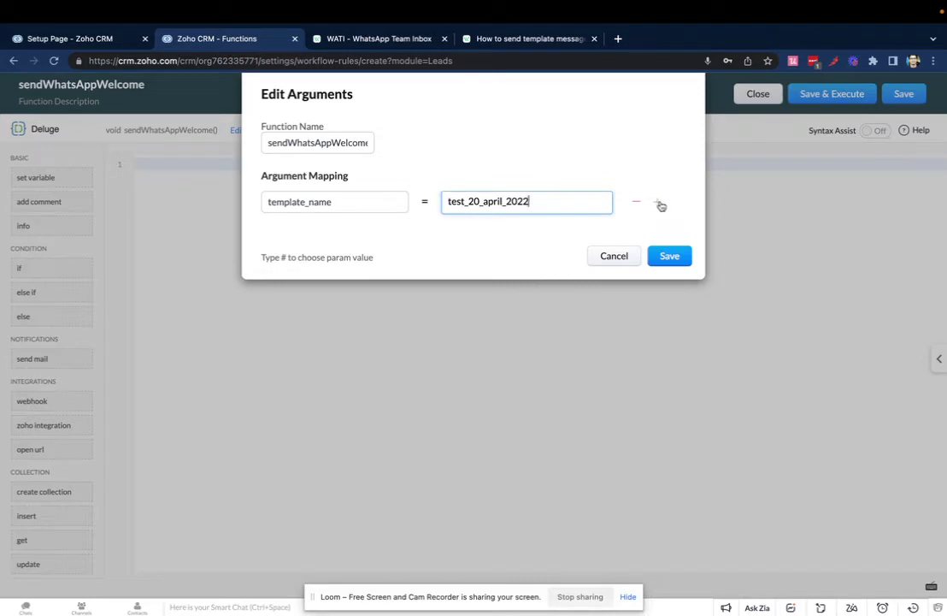
click(659, 202)
click(276, 240)
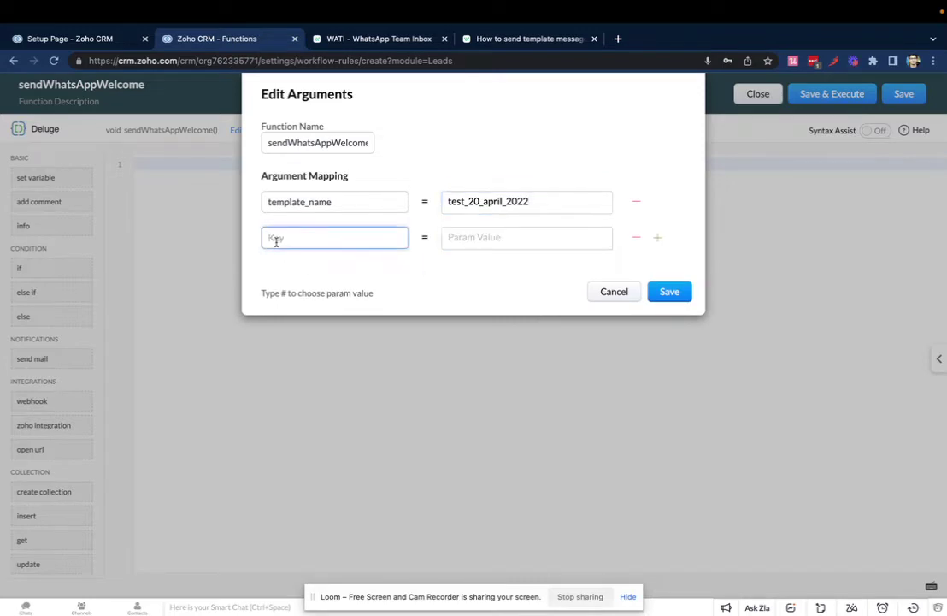
text(name)
click(474, 234)
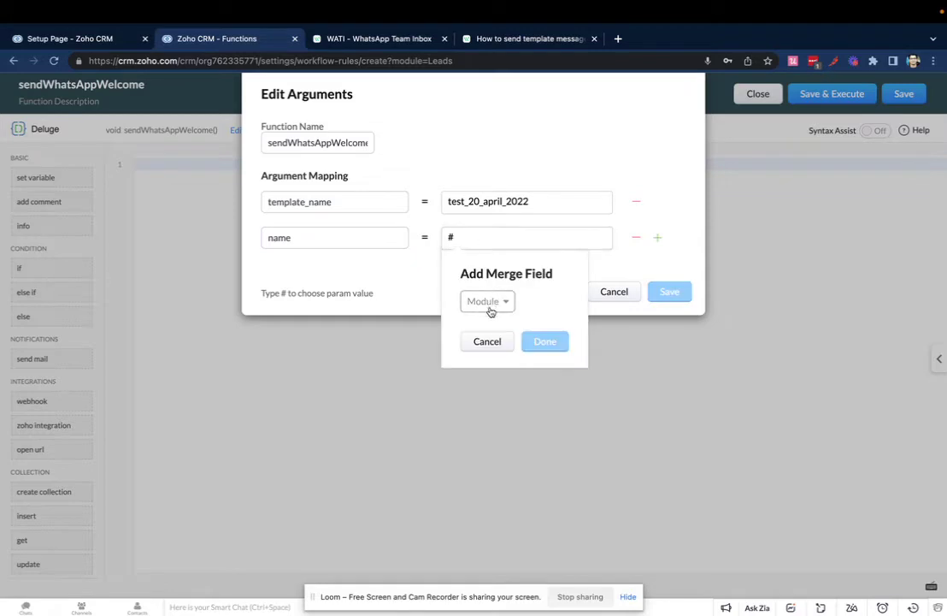
click(489, 302)
click(492, 355)
click(534, 304)
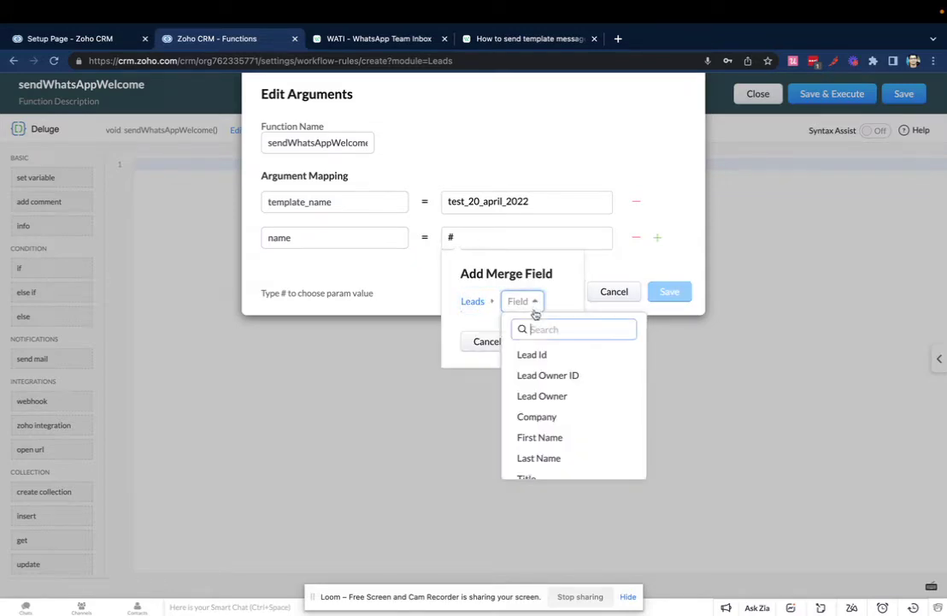
text(ful)
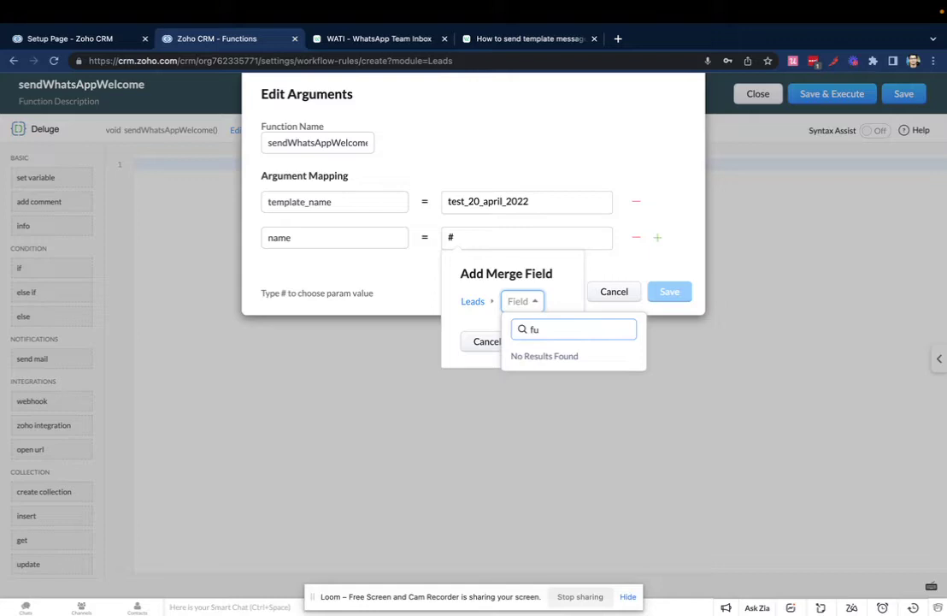
key(BackSpace)
key(BackSpace)
text(name)
click(556, 393)
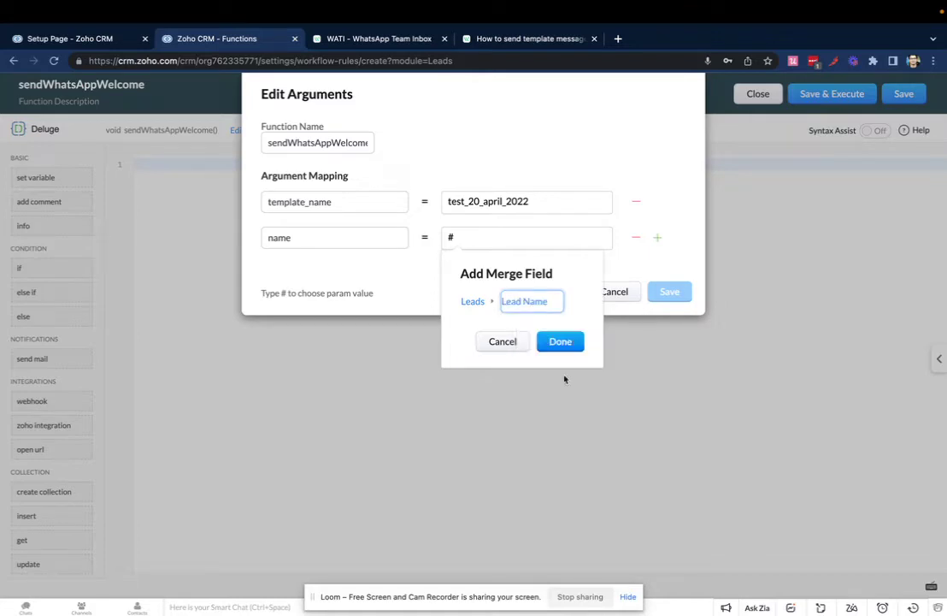
click(560, 341)
Step: Add a number argument mapped to Leads - Phone and save the arguments
click(658, 237)
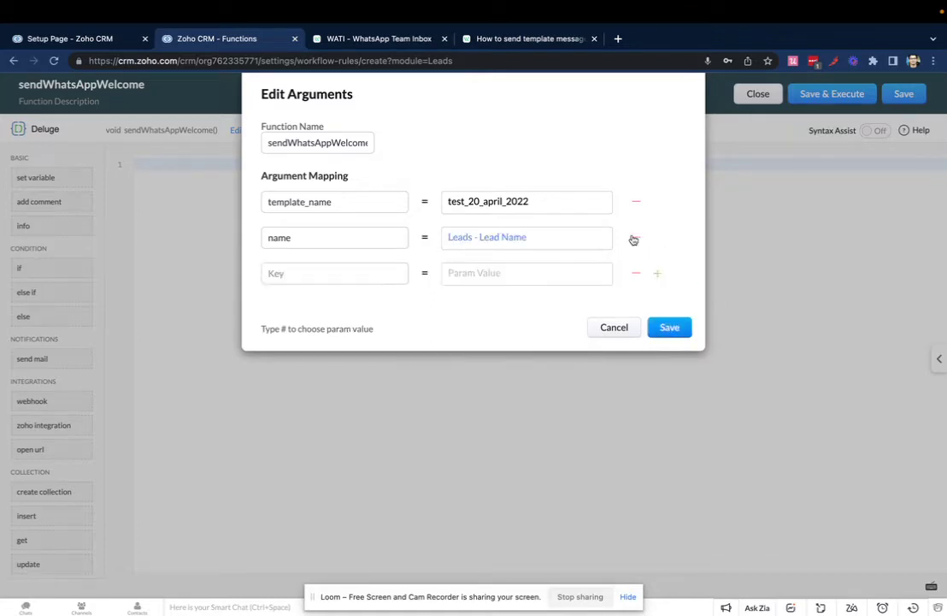
click(323, 270)
text(number)
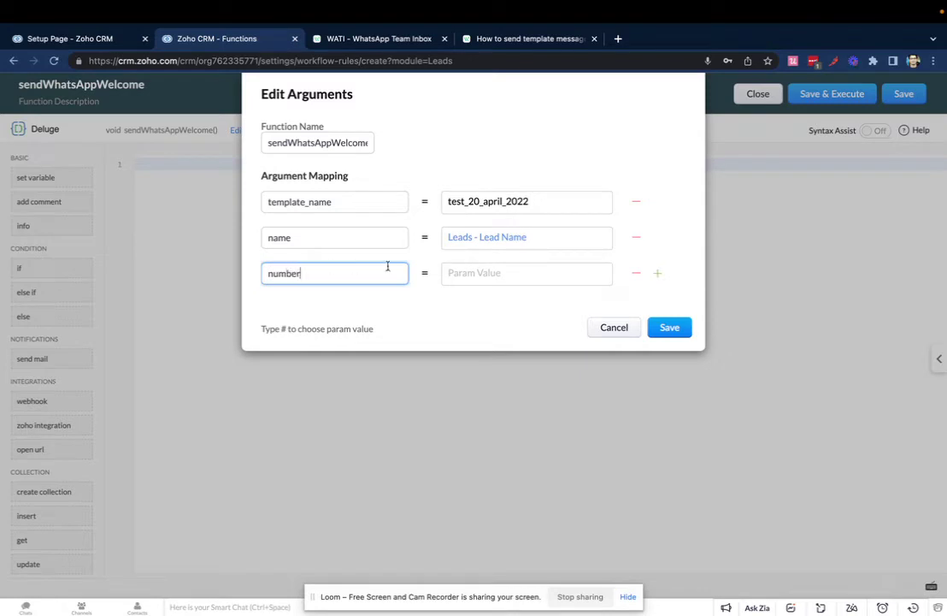
click(469, 270)
text(#)
click(488, 337)
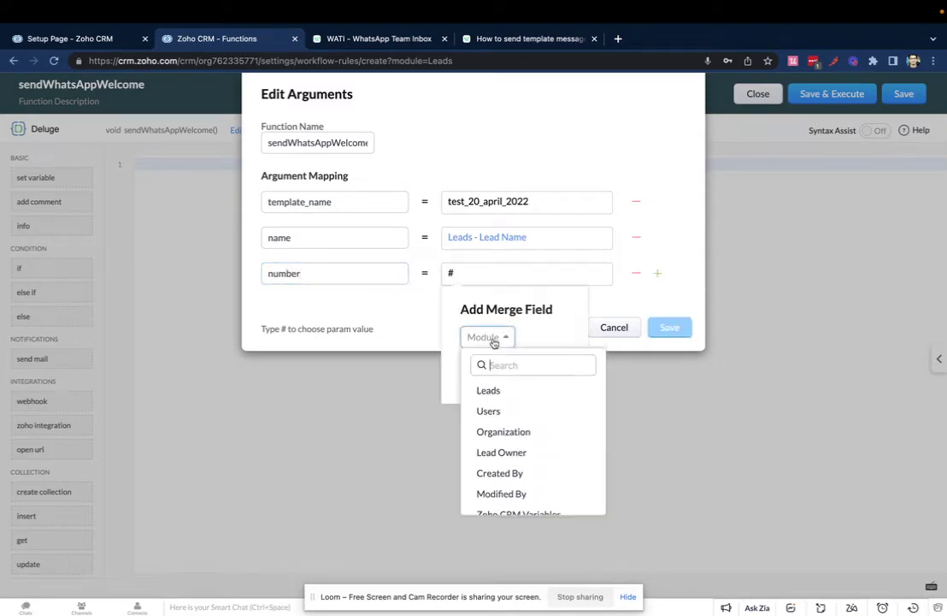
click(491, 391)
click(521, 338)
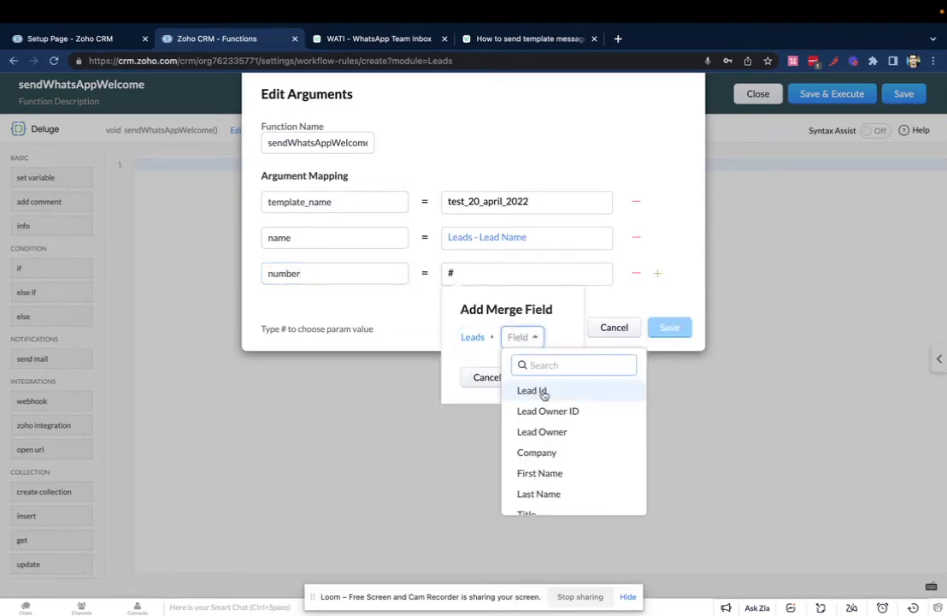
text(phon)
key(ctrl+a)
text(mob)
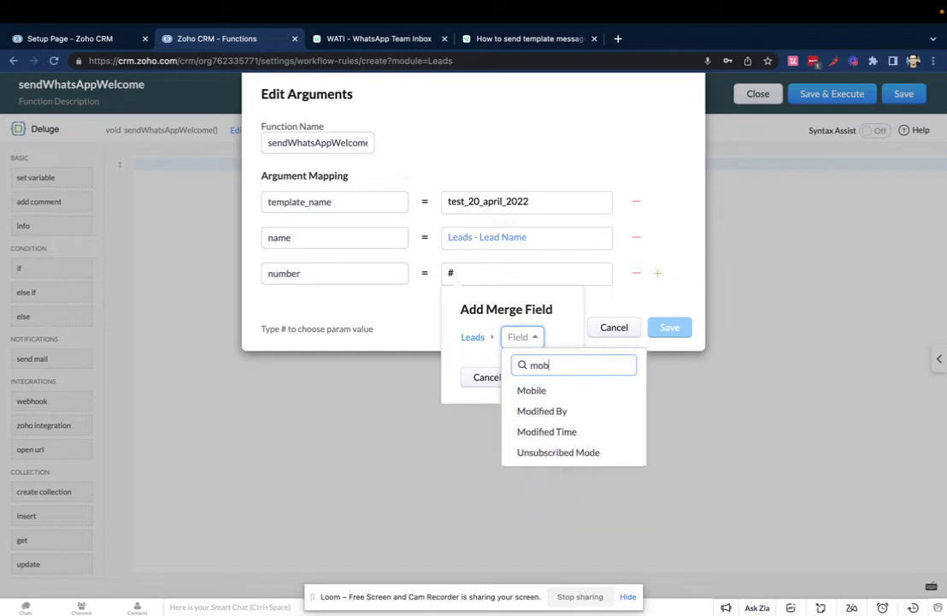
key(ctrl+a)
key(BackSpace)
text(pho)
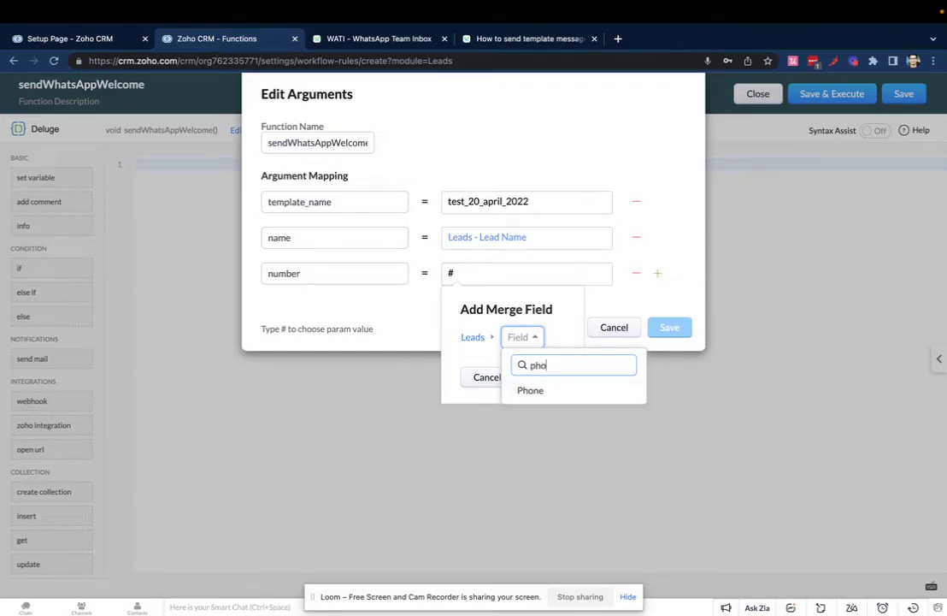
click(567, 397)
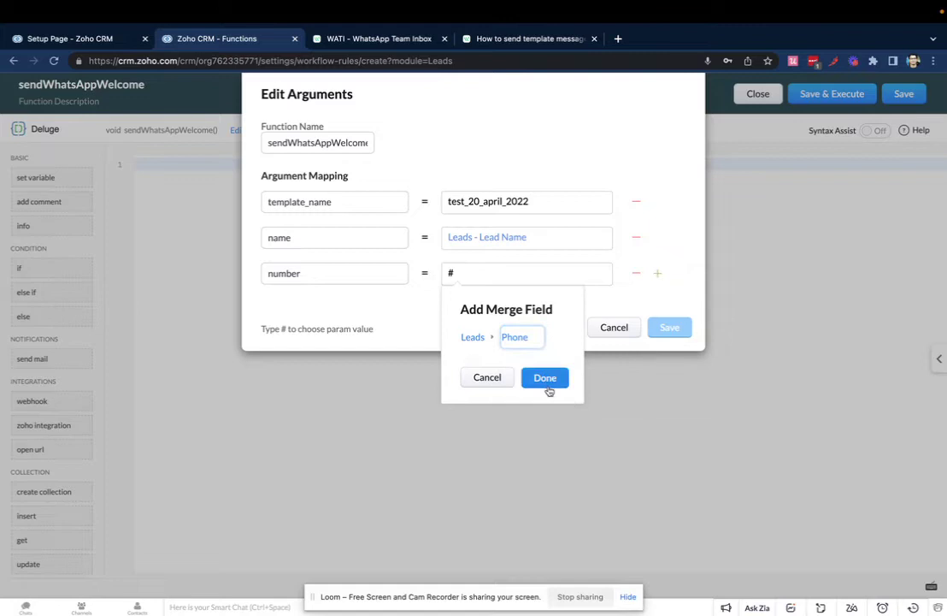
click(548, 381)
click(668, 328)
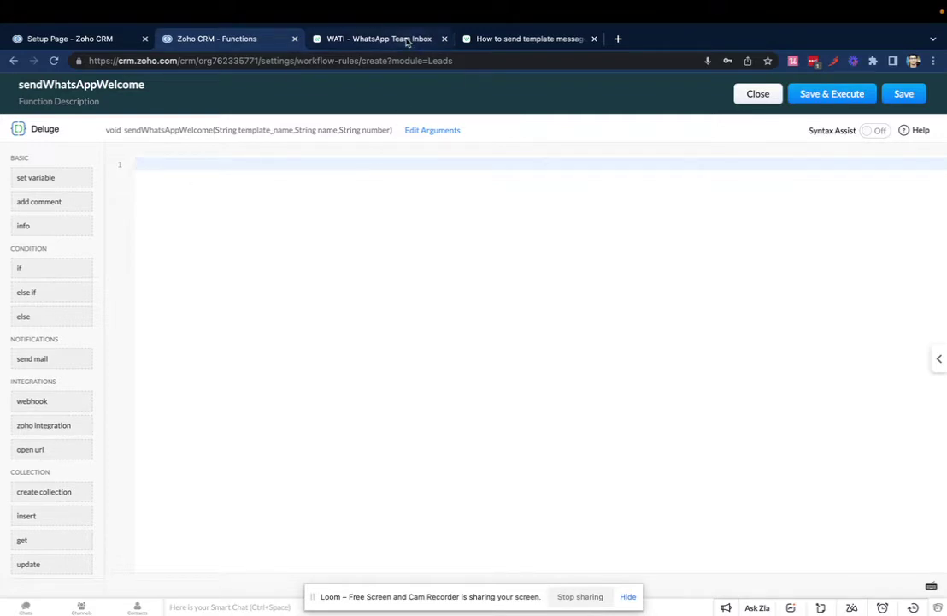
Step: Search WATI Help Center for 'zoho crm' and open the template-message article's code sample
click(492, 38)
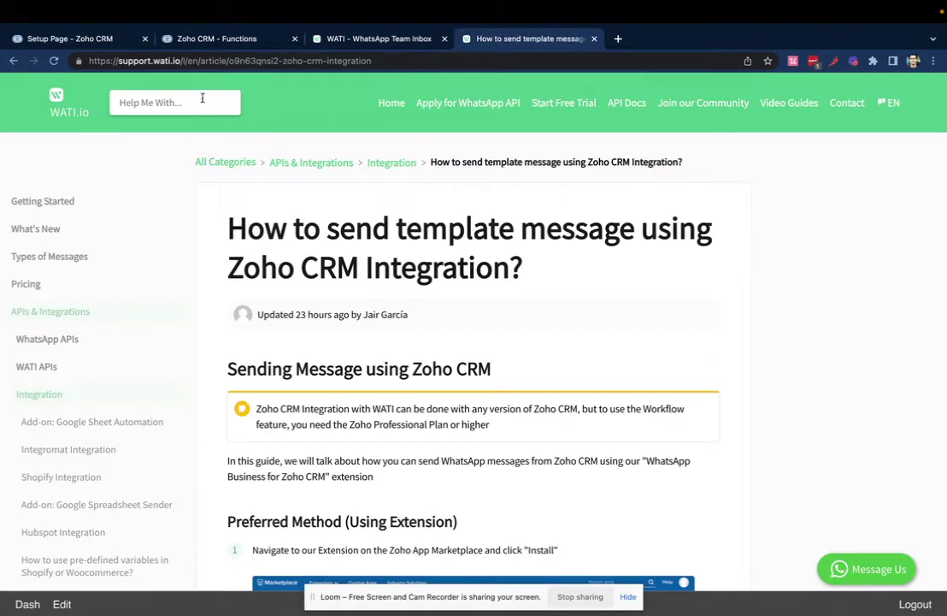
click(60, 99)
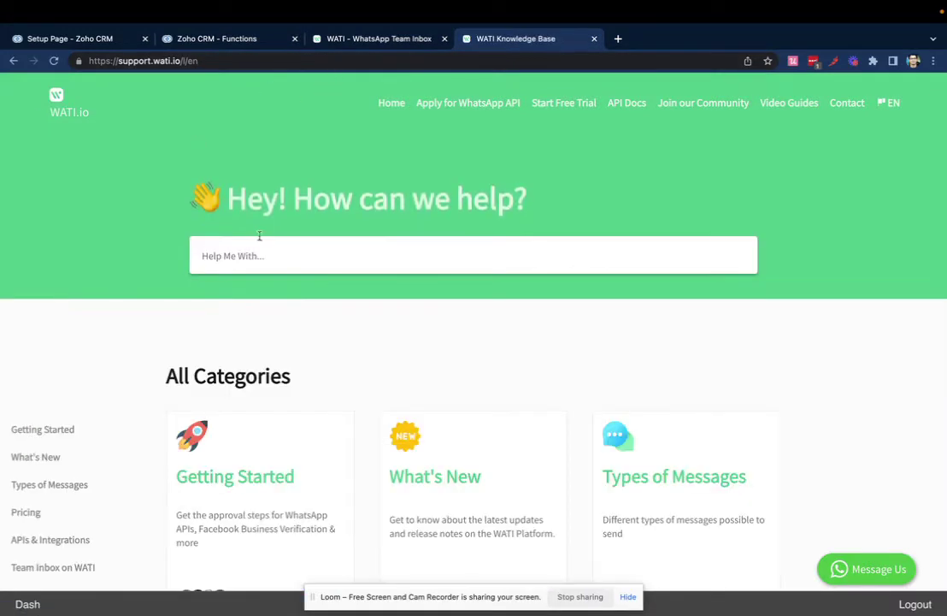
text(zoho crm)
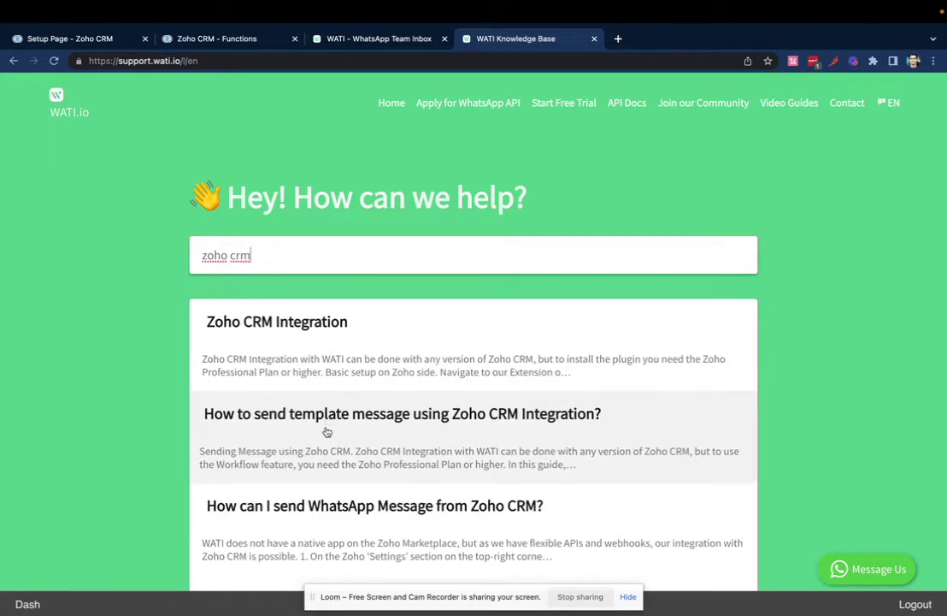
click(327, 430)
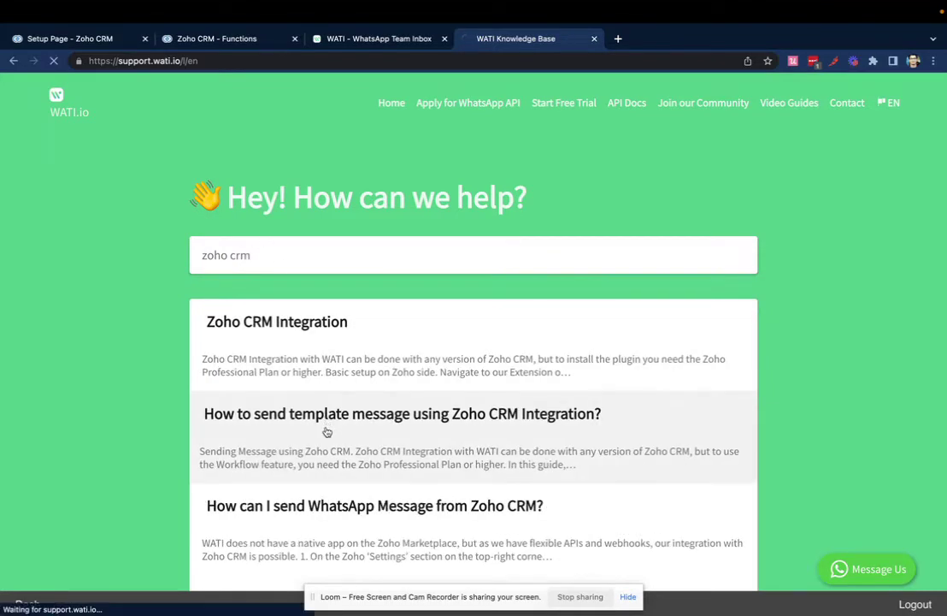
scroll(489, 304, down, 10)
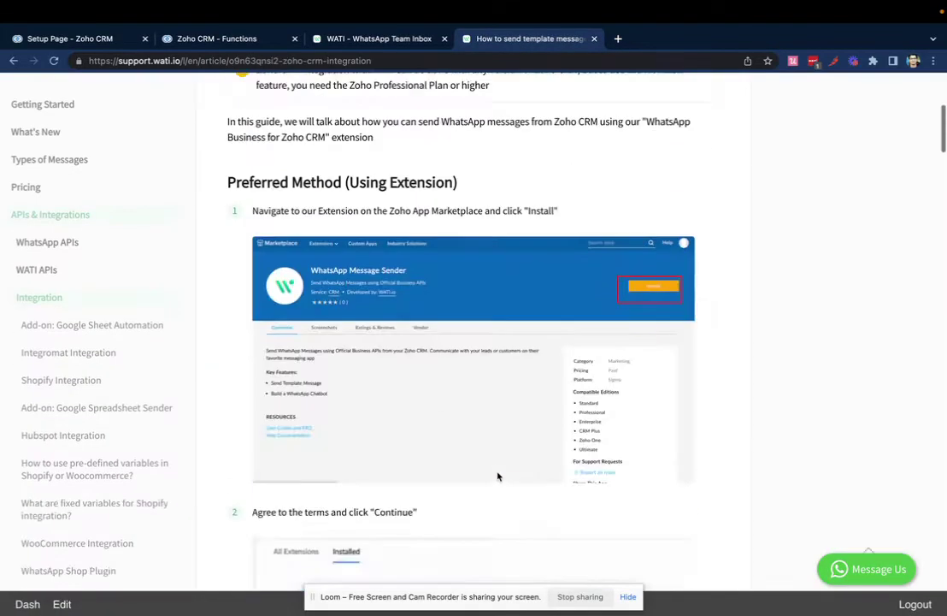
scroll(498, 473, down, 20)
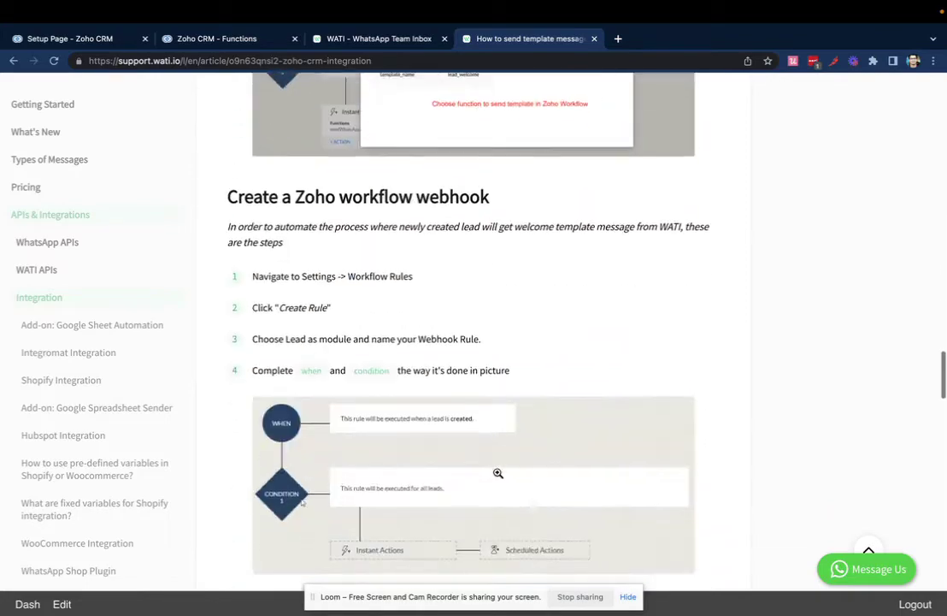
scroll(498, 473, down, 15)
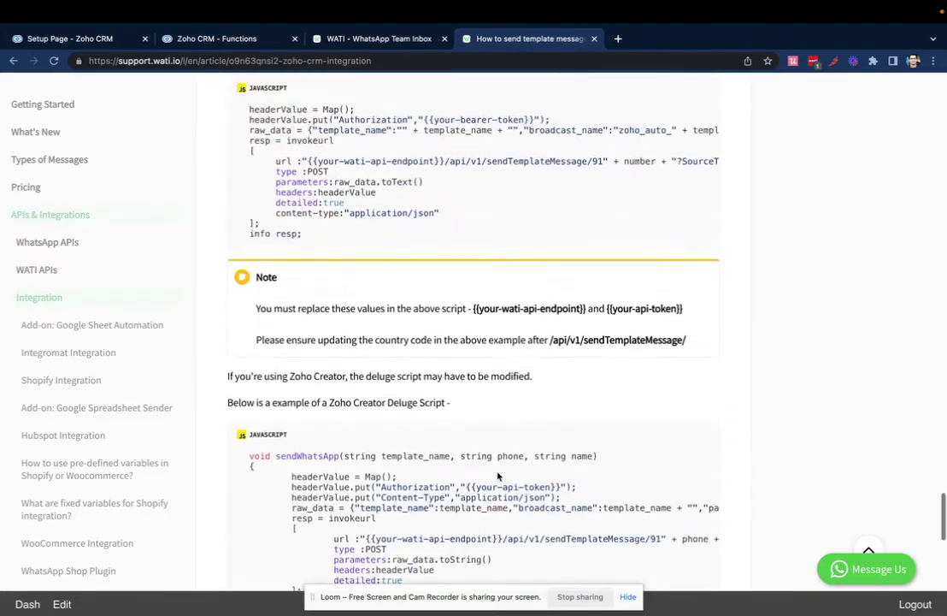
scroll(498, 475, up, 3)
Step: Copy the article's sample code into sendWhatsAppWelcome's empty Deluge function body
drag(303, 344, 241, 220)
click(218, 39)
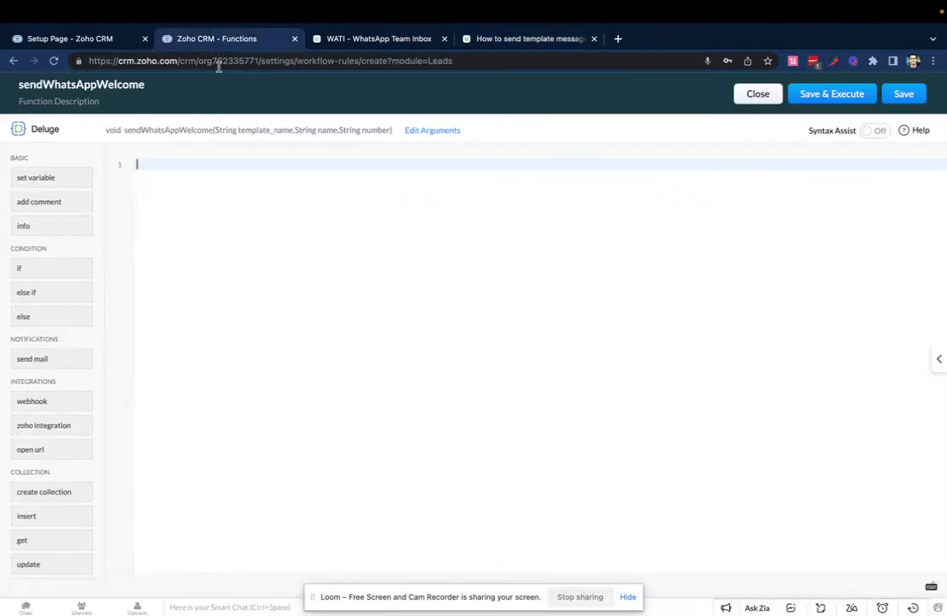
click(174, 163)
text(headerValue = Map(); headerValue.put("Authorization","{{your-bearer-token}}"); raw_data = {"template_name":"" + template_name + "","broadcast_name":"zoho_auto_" + template_name + "","parameters":"[{'name':'name', 'value': '" + name + "'}]"}; resp = invokeurl [     url :"{{your-wati-api-endpoint}}/api/v1/sendTemplateMessage/91" + number + "?SourceType=ZOHO"     type :POST     parameters:raw_data.toText()     headers:headerValue     detailed:true     content-type:"application/json" ]; info resp;)
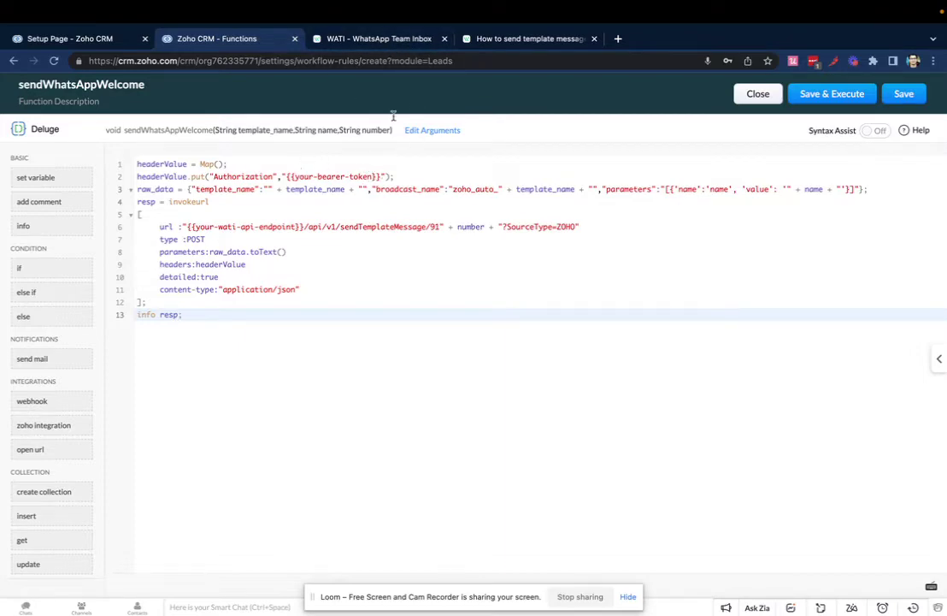
Step: Replace the bearer-token placeholder with the WATI account access token
click(387, 43)
click(841, 126)
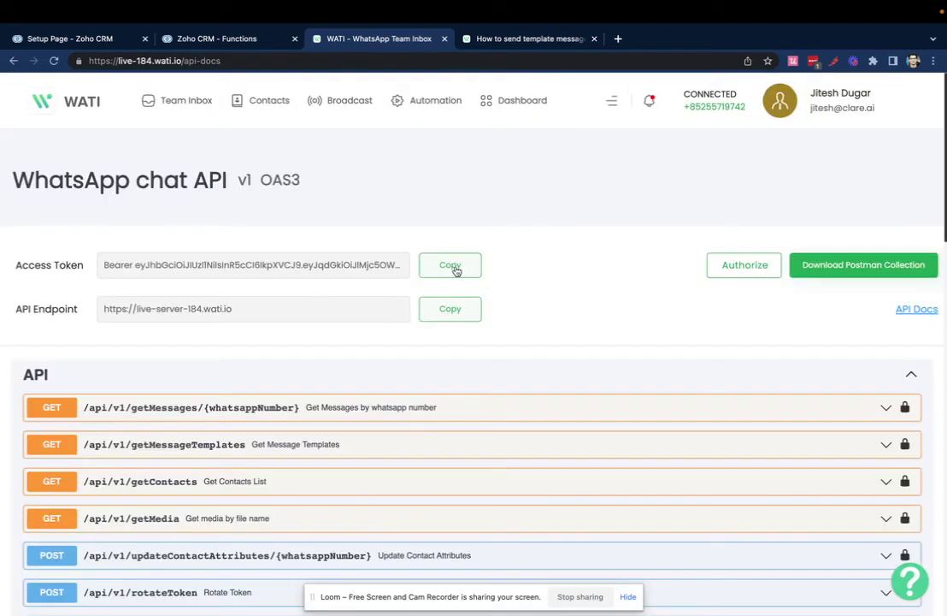
click(205, 39)
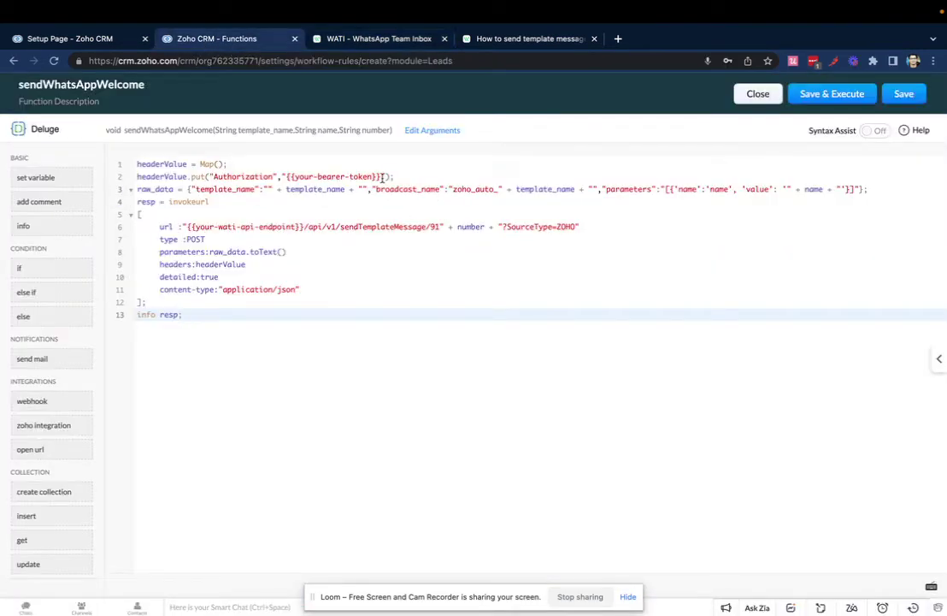
drag(383, 177, 292, 177)
key(super+v)
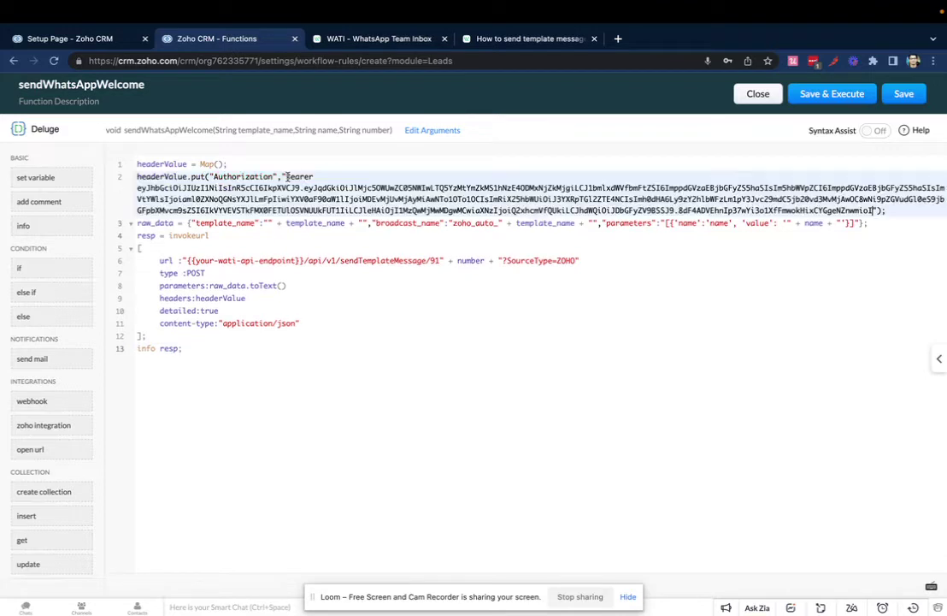
Step: Replace the API endpoint placeholder with the live-server-184.wati.io address
click(359, 39)
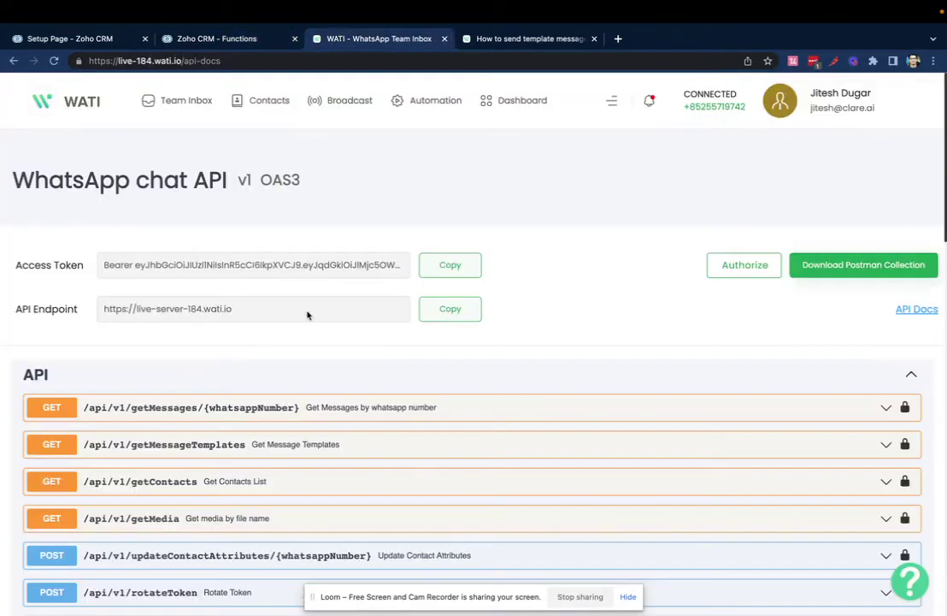
click(448, 309)
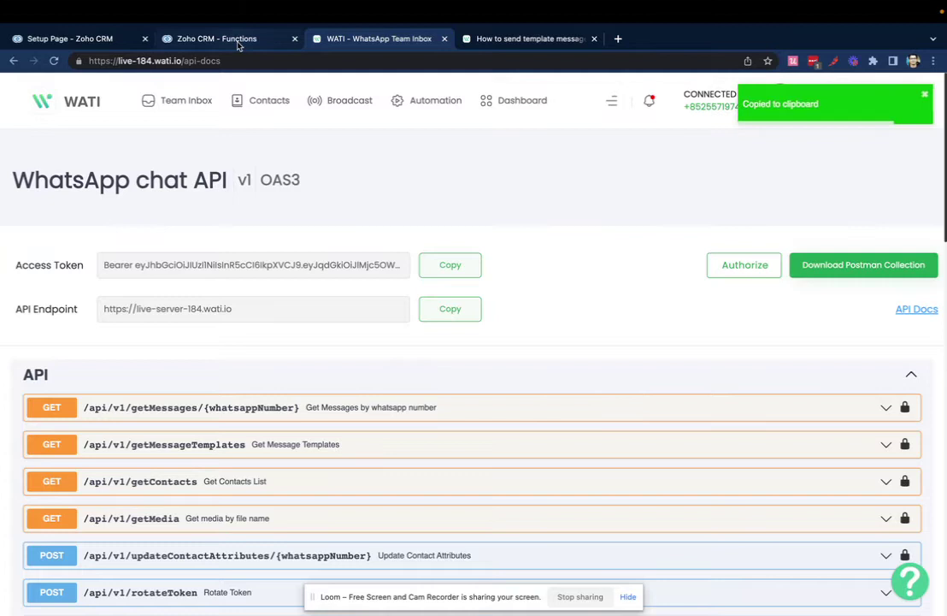
click(205, 39)
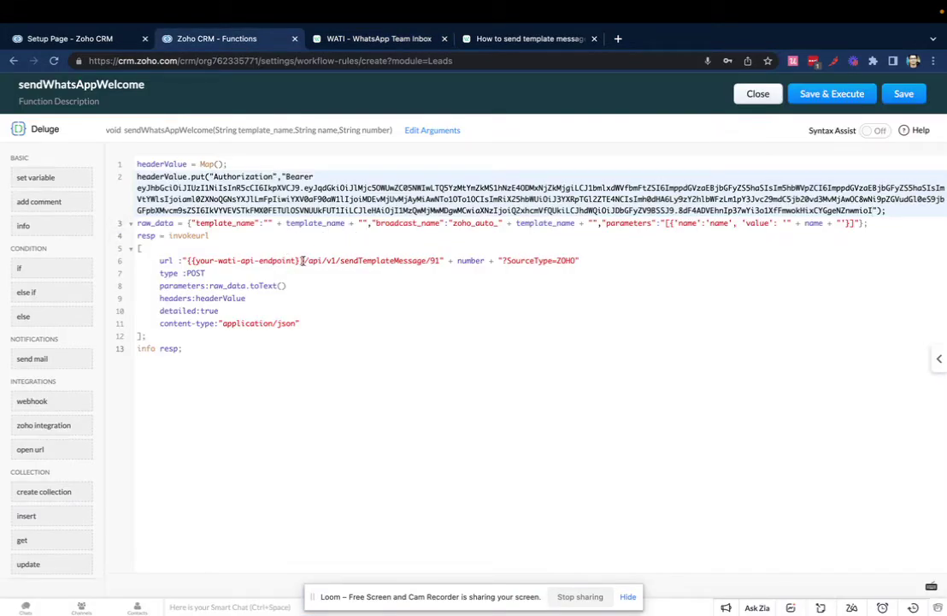
drag(303, 261, 188, 260)
key(ctrl+v)
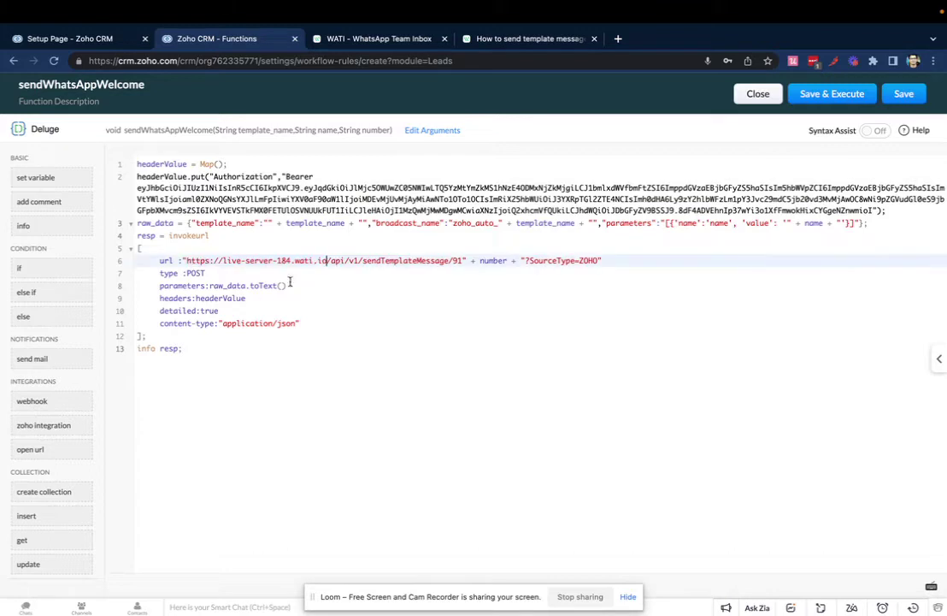
click(317, 322)
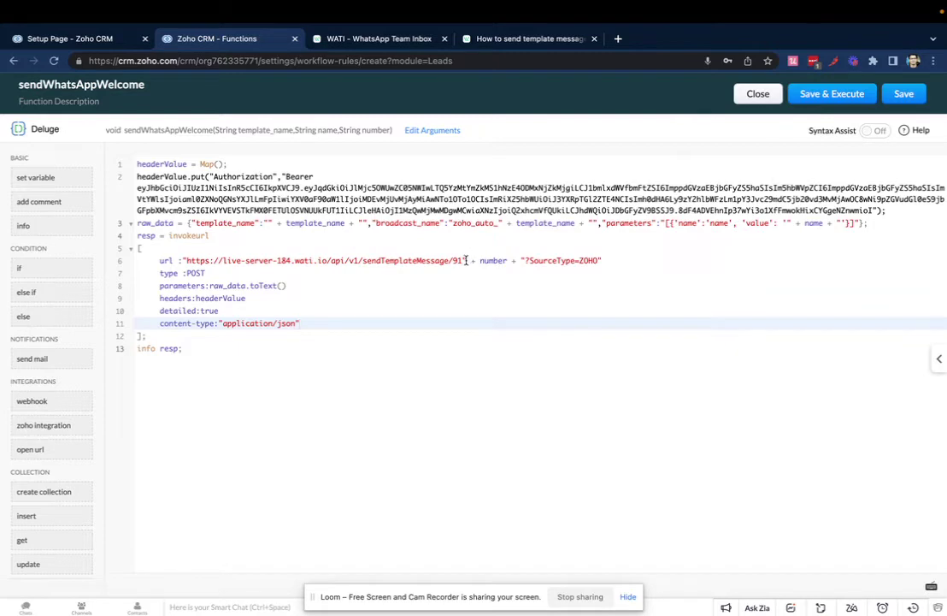
Step: Delete the hard-coded 91 after '/' in the sendTemplateMessage URL on line 6
click(463, 261)
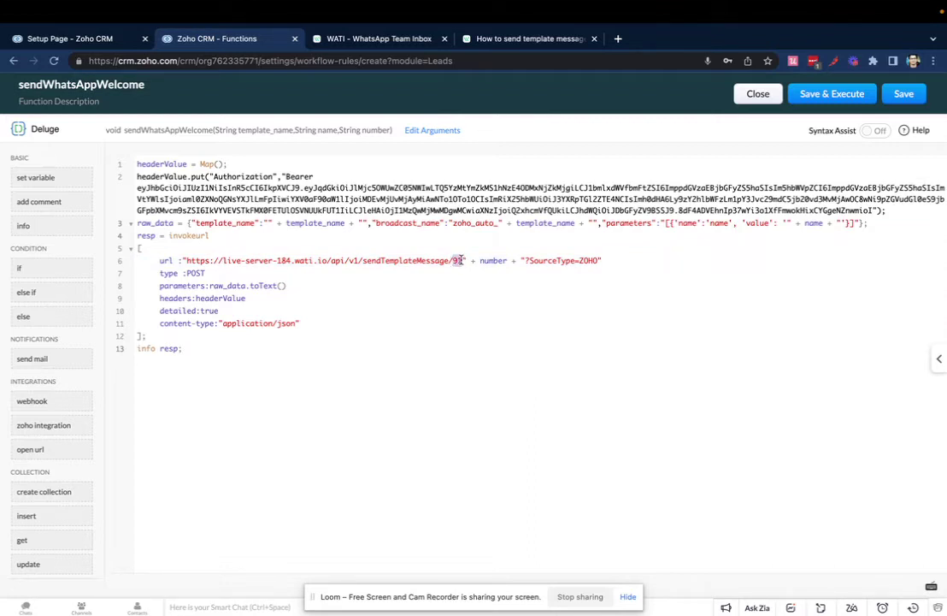
click(459, 260)
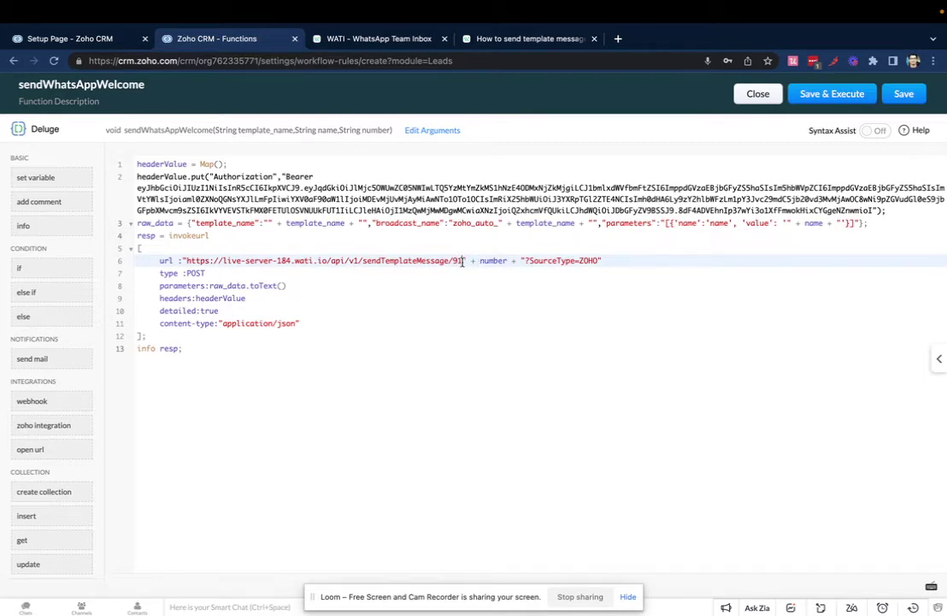
key(BackSpace)
key(BackSpace)
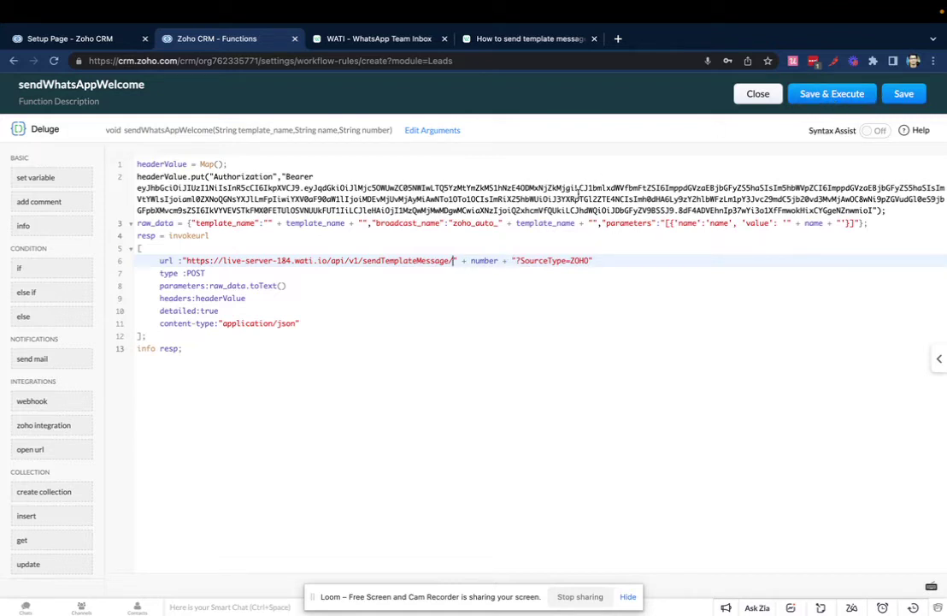
Step: Start a test run and copy the test_20_april_2022 template name from WATI's template list
click(837, 100)
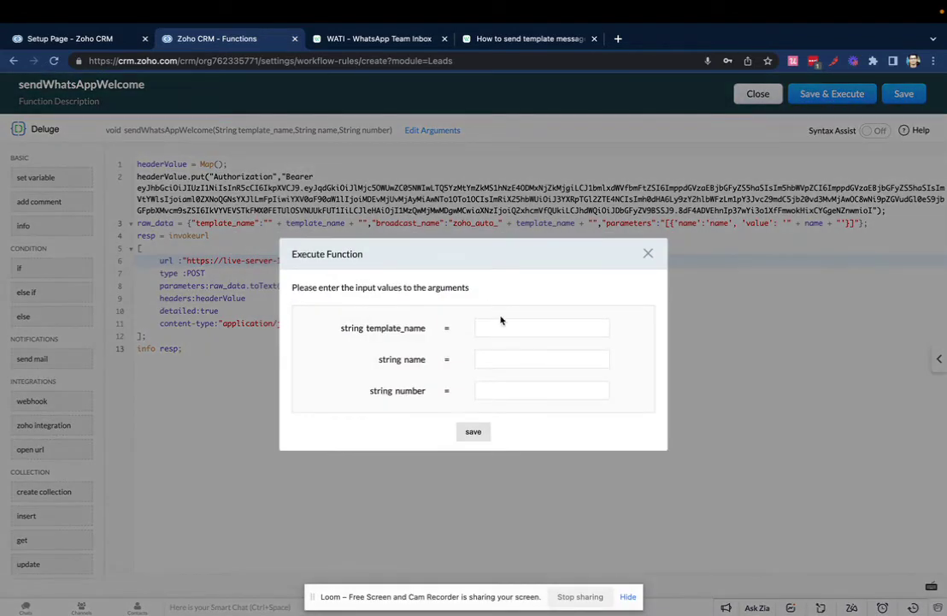
click(501, 329)
click(366, 38)
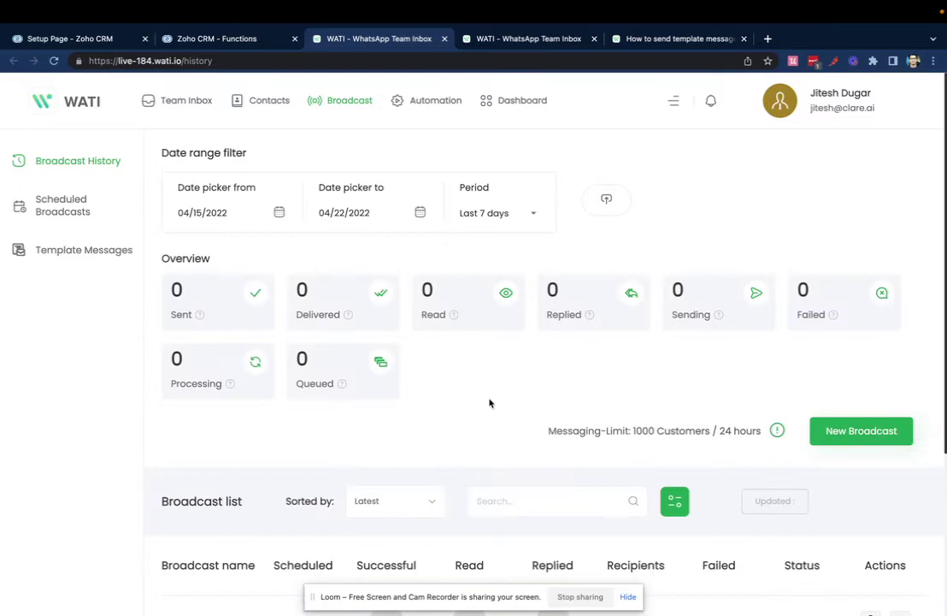
scroll(489, 401, down, 5)
scroll(131, 321, up, 5)
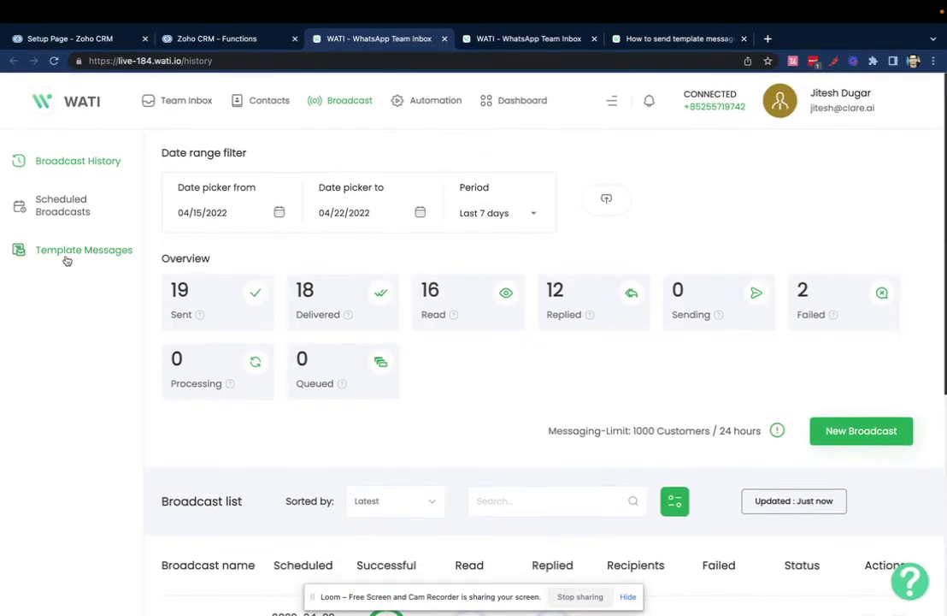
click(71, 261)
double_click(222, 304)
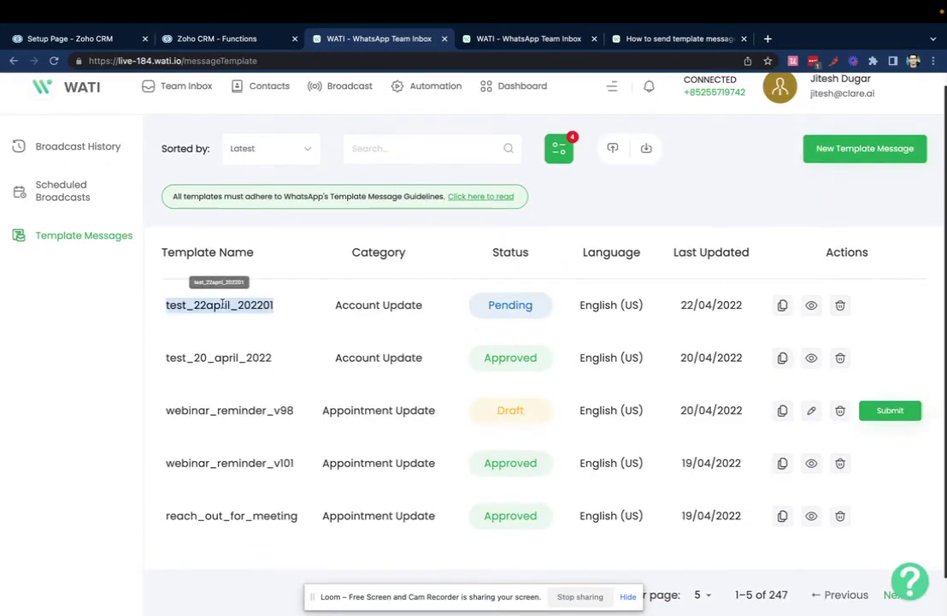
double_click(195, 357)
Step: Run the test with template test_20_april_2022, a sample contact name and phone number
click(240, 40)
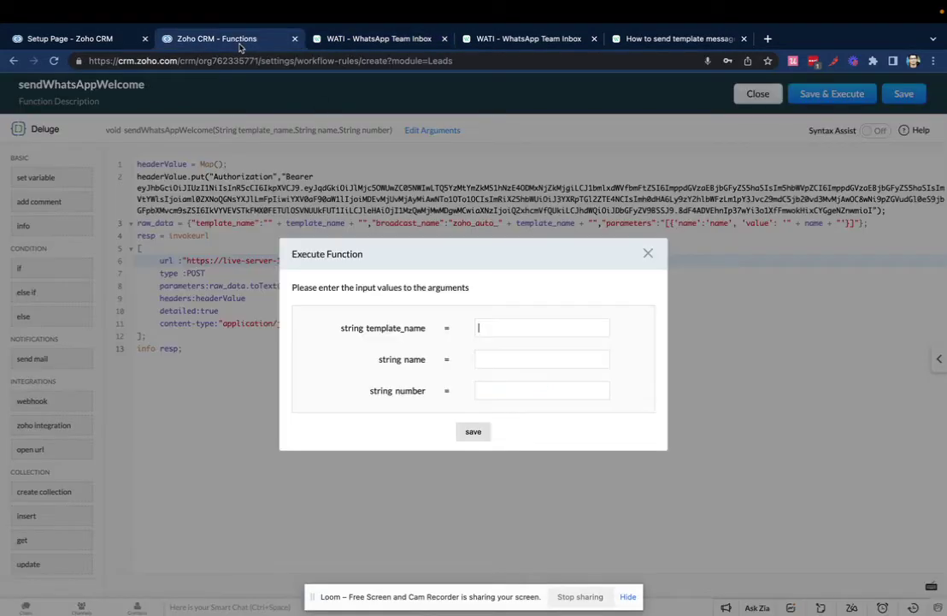
click(516, 330)
key(ctrl+v)
click(495, 363)
text(Jitesh)
click(516, 394)
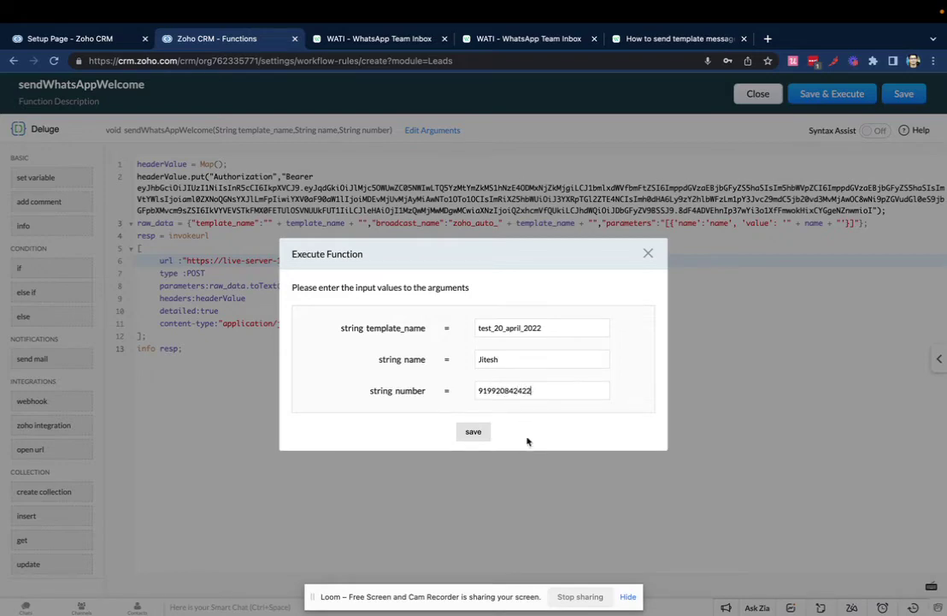
click(472, 432)
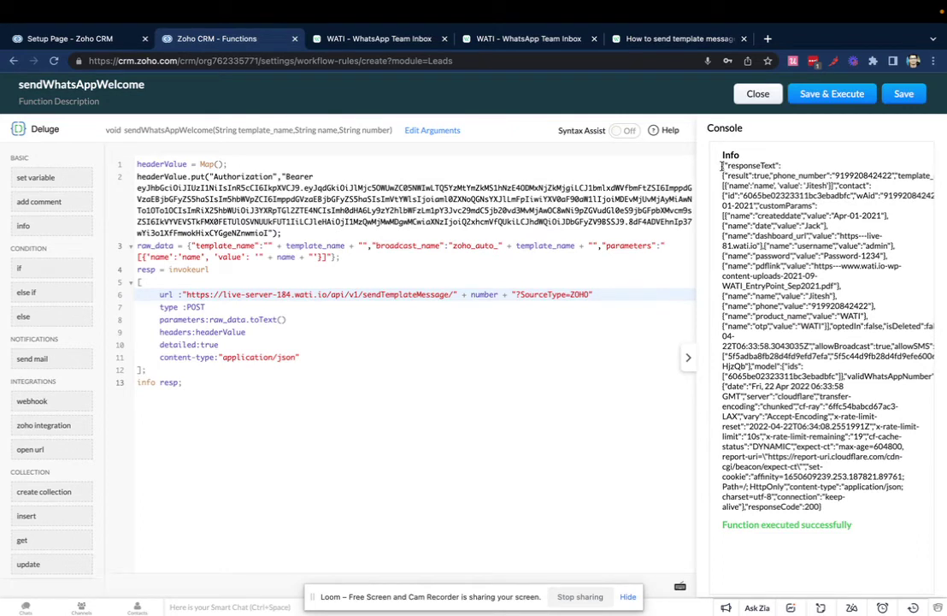
Step: Save the tested sendWhatsAppWelcome function and the Welcome_WhatsApp_NewLeads workflow rule, then open the rule
drag(723, 167, 855, 419)
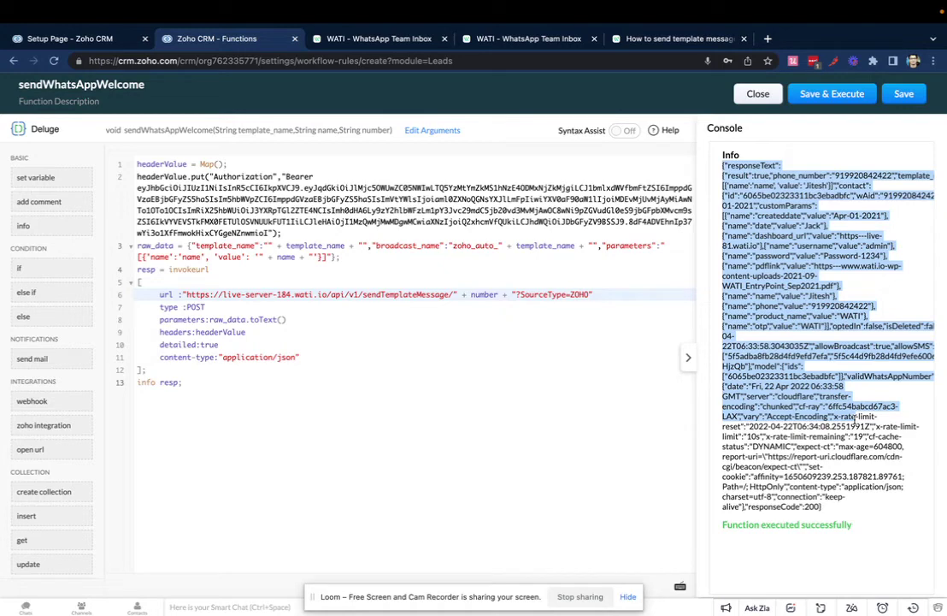
click(905, 95)
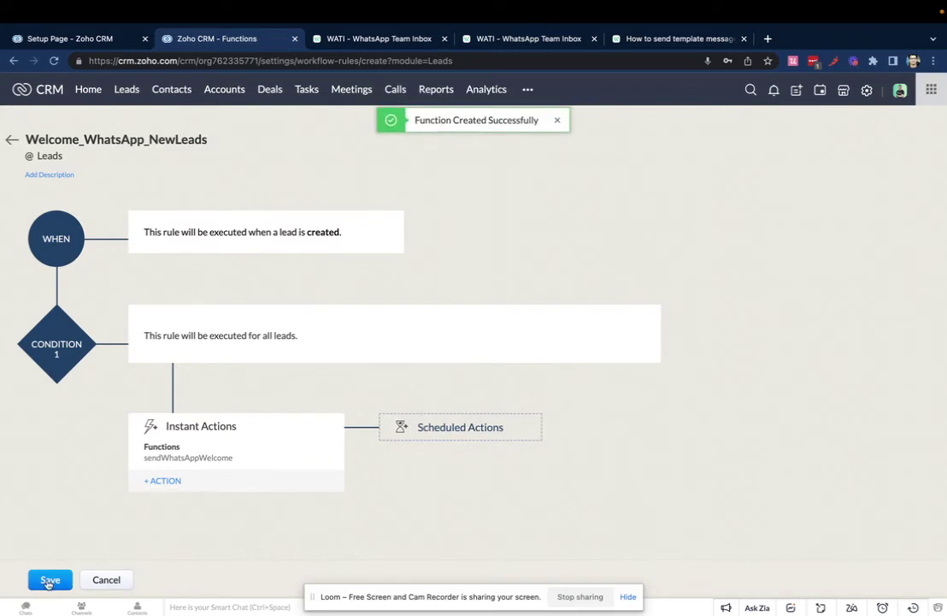
click(50, 579)
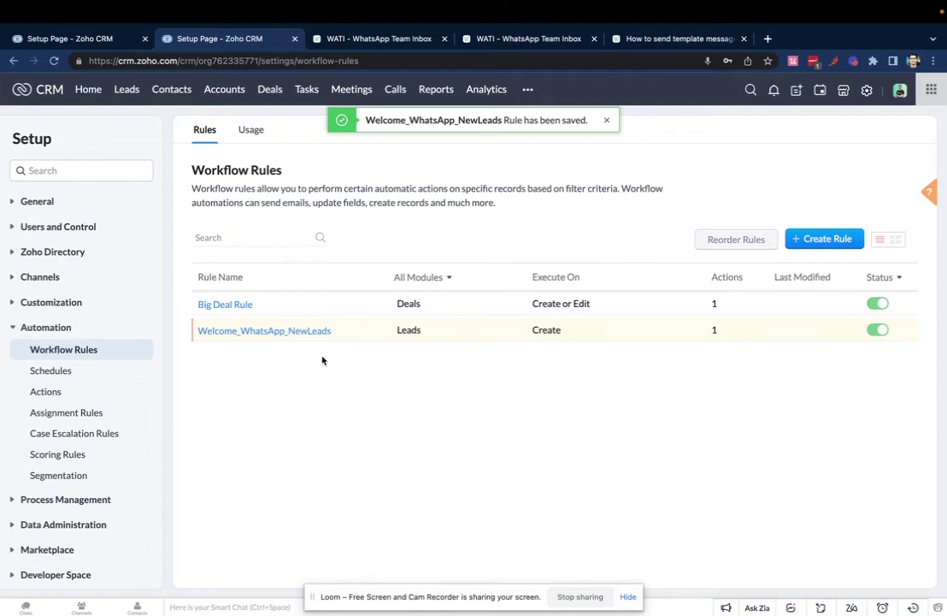
click(309, 333)
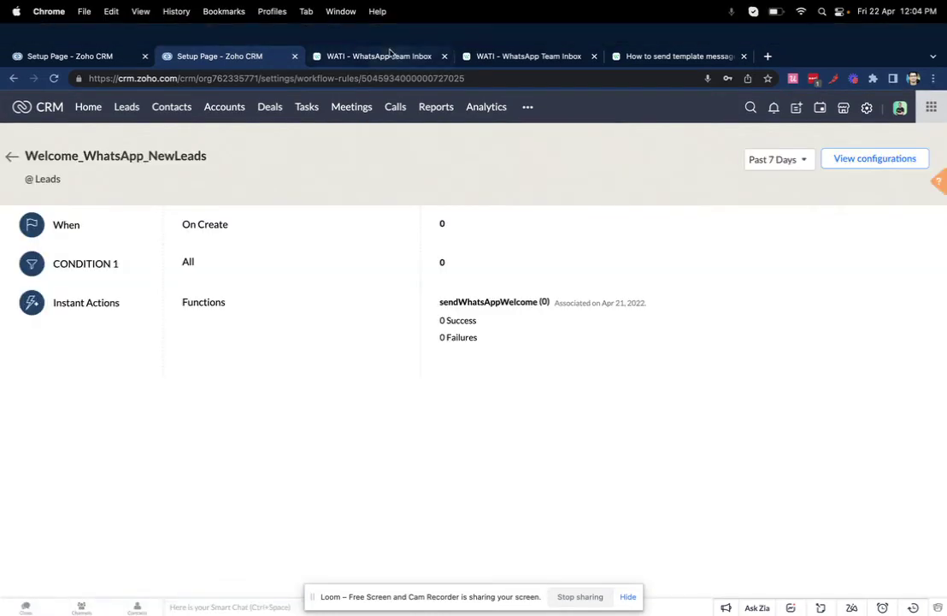
Step: In WATI's Broadcast History, check the delivery statistics of the latest test broadcast
click(390, 53)
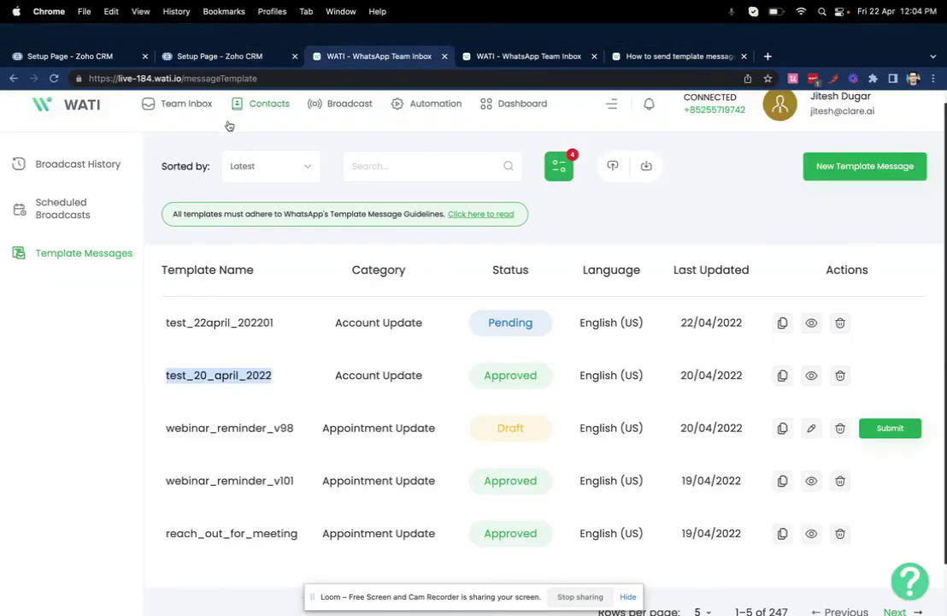
click(107, 195)
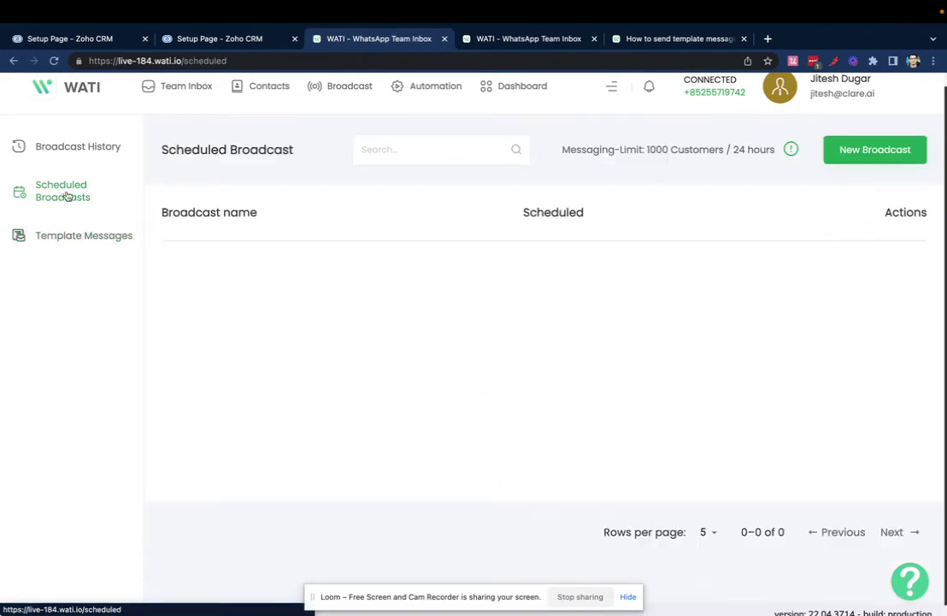
click(88, 148)
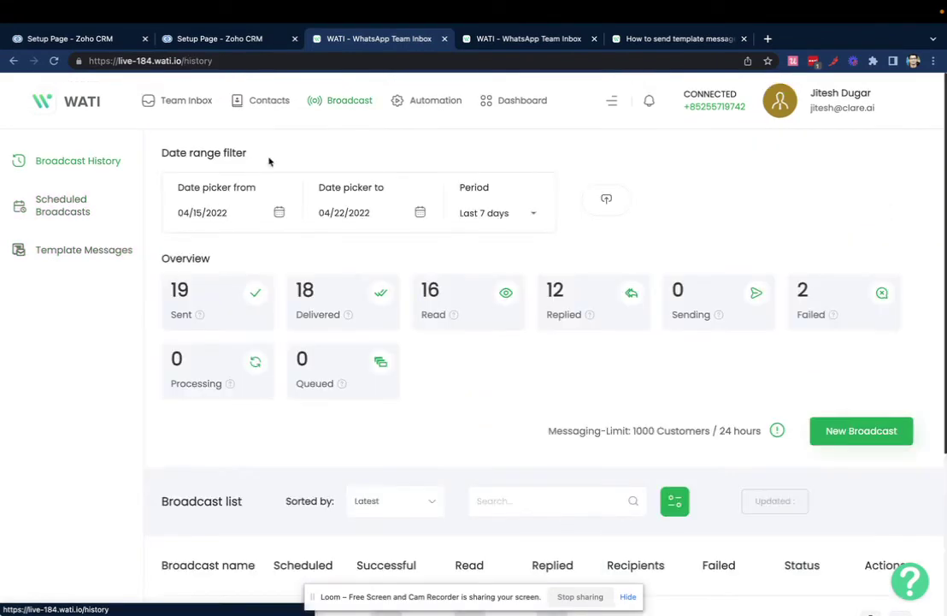
scroll(342, 256, down, 4)
scroll(374, 287, down, 3)
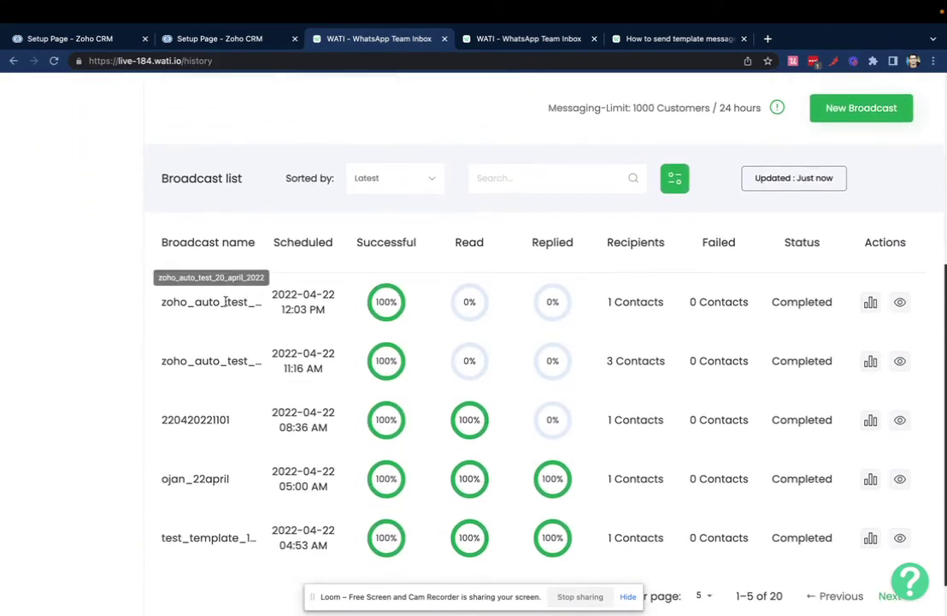
click(870, 302)
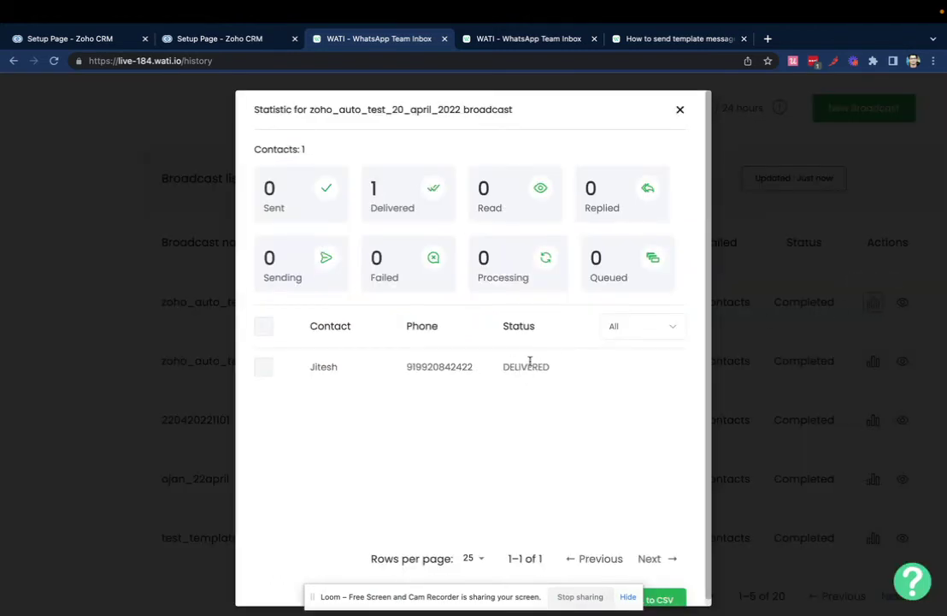
click(681, 110)
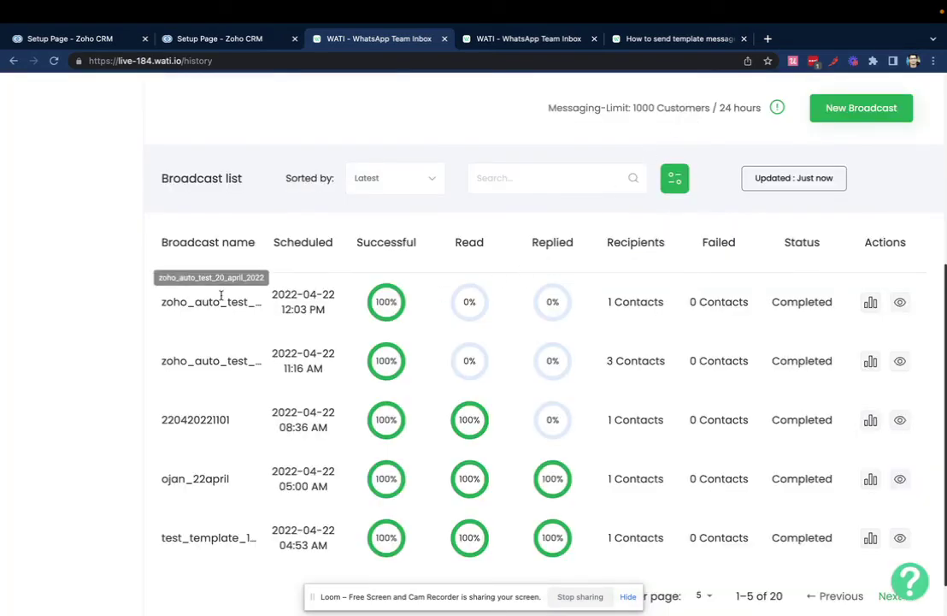
scroll(222, 298, up, 5)
Step: Open sendWhatsAppWelcome's code editor from the Welcome_WhatsApp_NewLeads rule's configuration
click(228, 39)
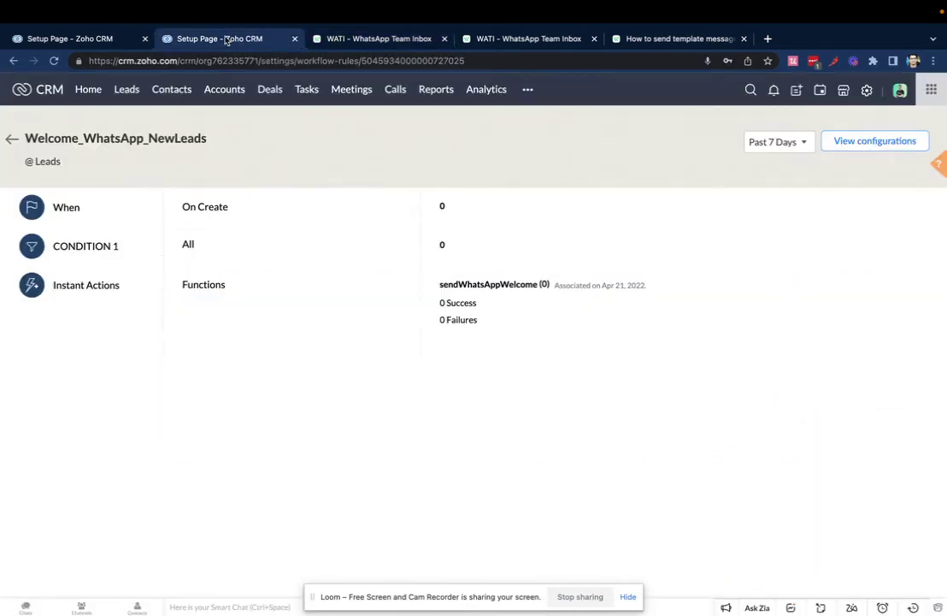
click(844, 148)
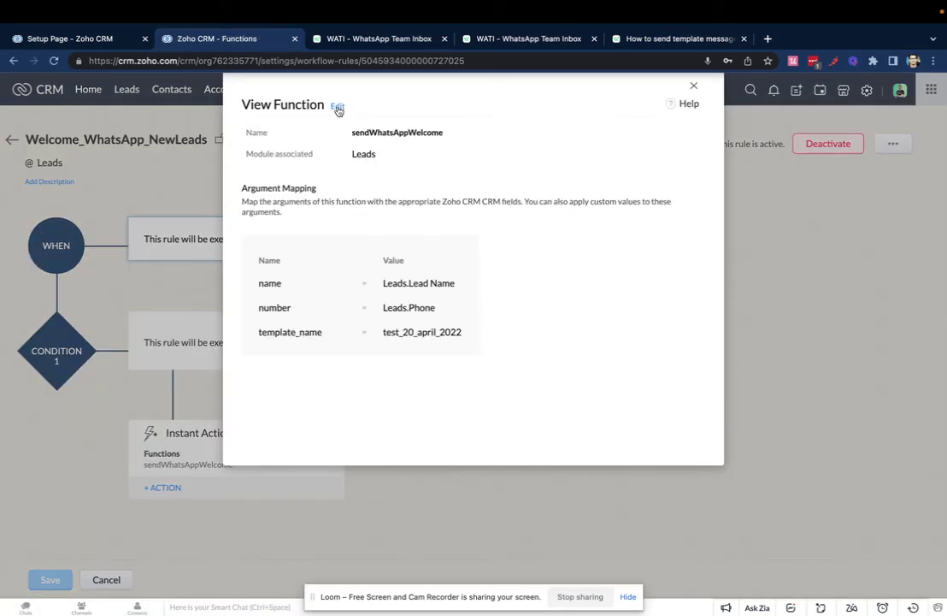
click(338, 110)
click(482, 139)
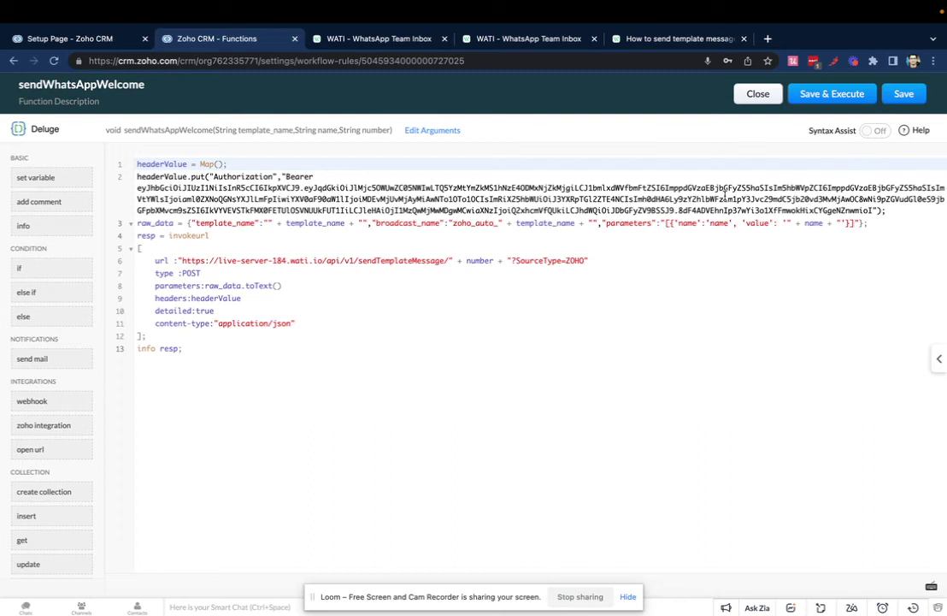
Step: Insert one empty line after the raw_data statement
click(881, 223)
key(Return)
key(Return)
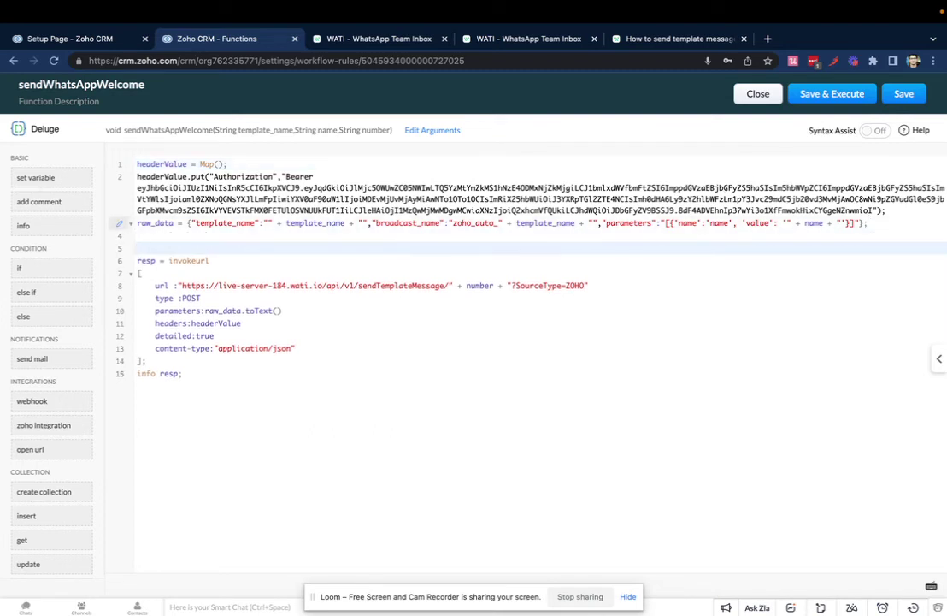
key(BackSpace)
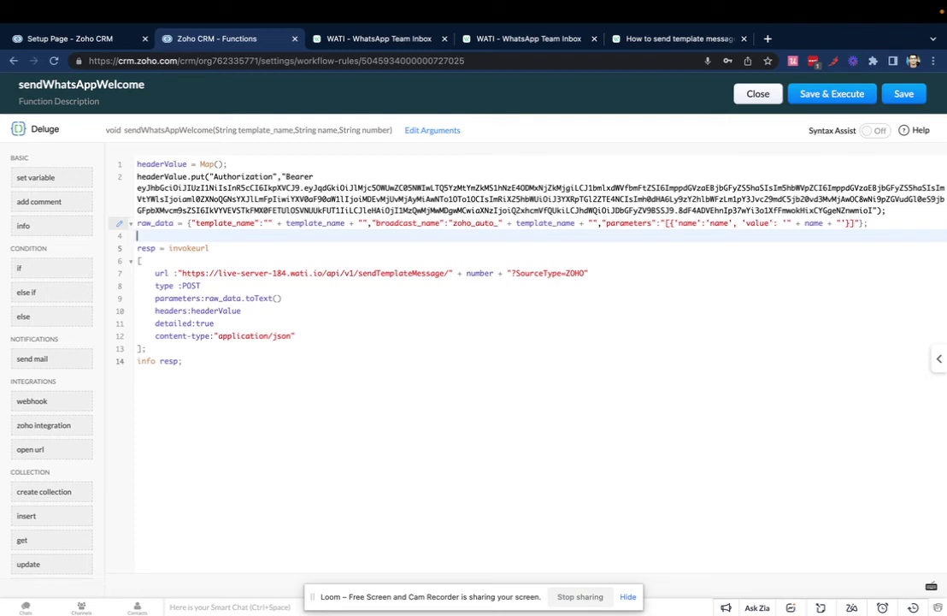
Step: Add an if block: when number startsWith "0", set number = number.removeFirstOccurence("0")
text(if (number.star)
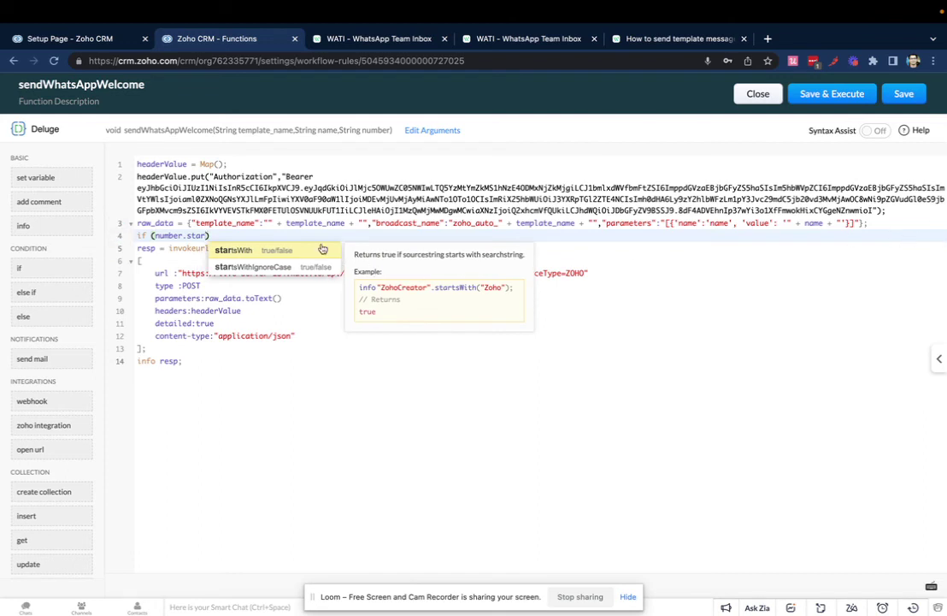
click(297, 253)
text(")
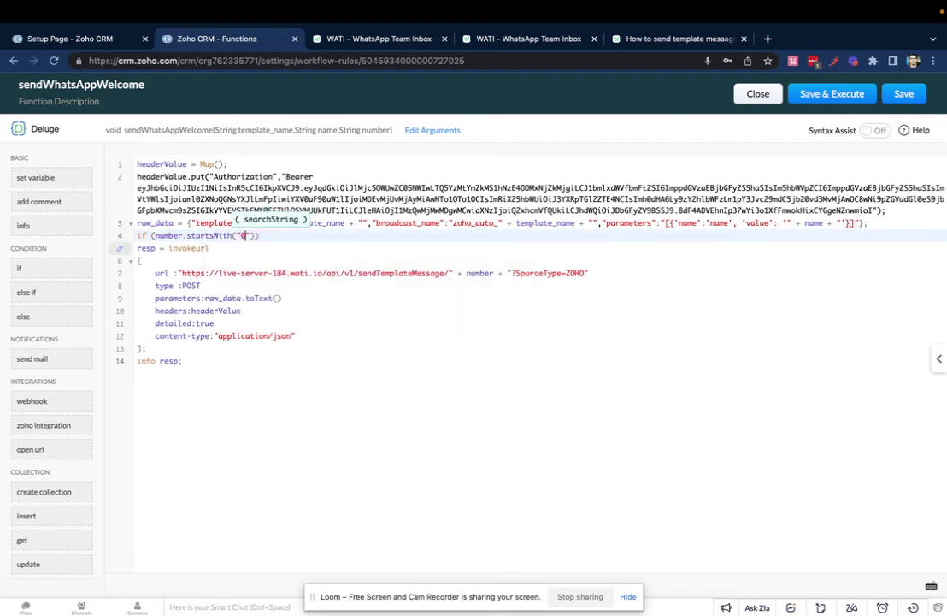
text(0")){)
key(Return)
text(n)
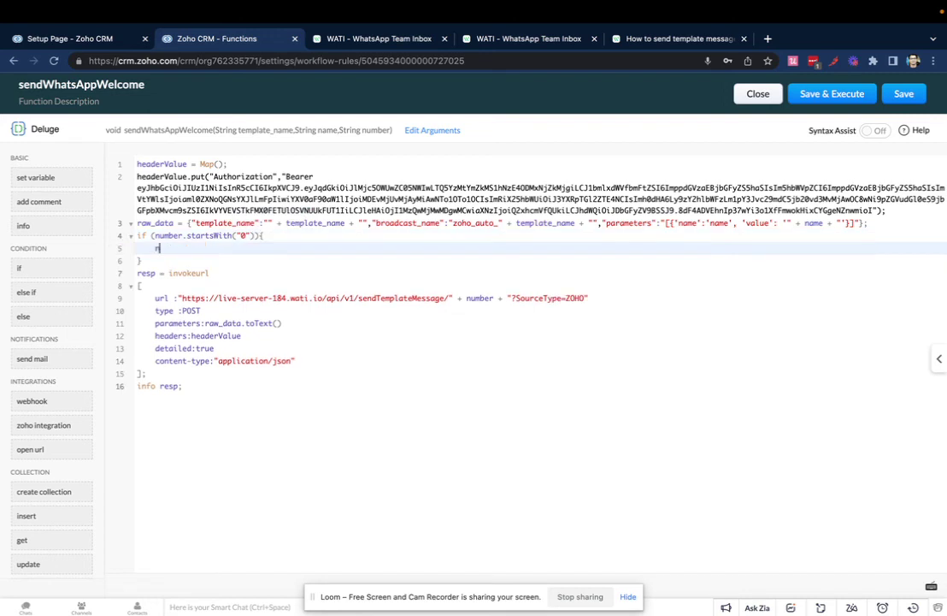
text(umber = number.)
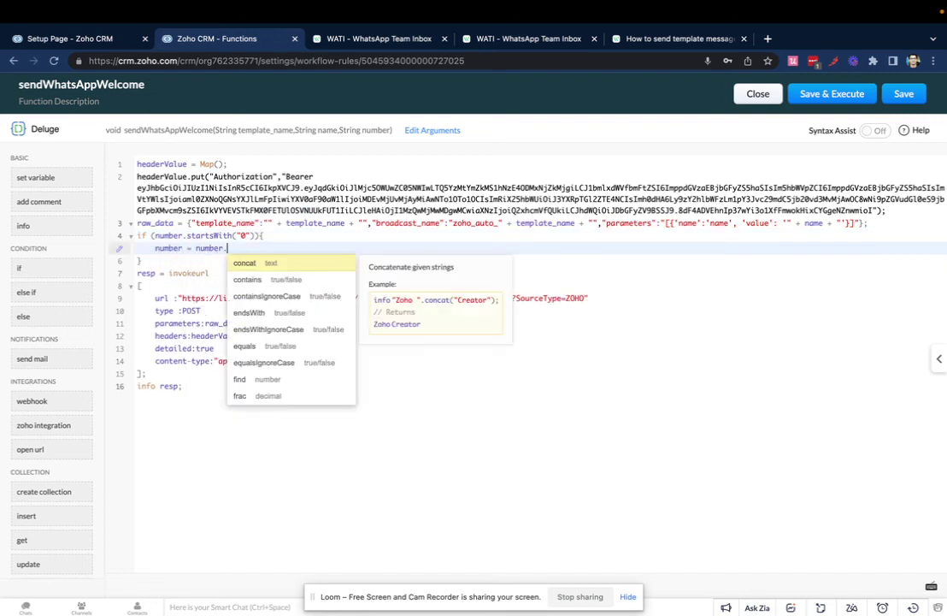
text(remo)
key(Down)
key(Down)
key(Down)
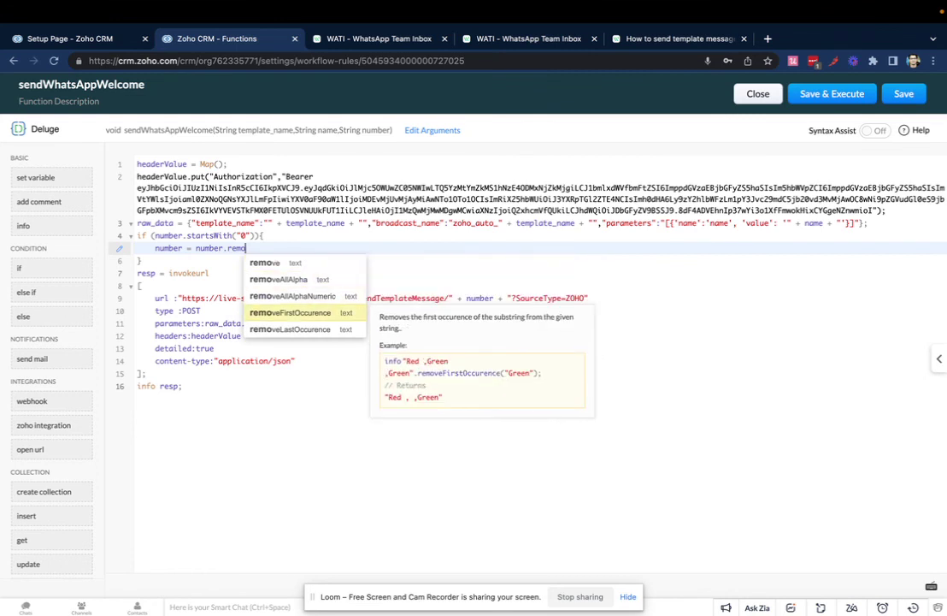
key(Return)
text("0");)
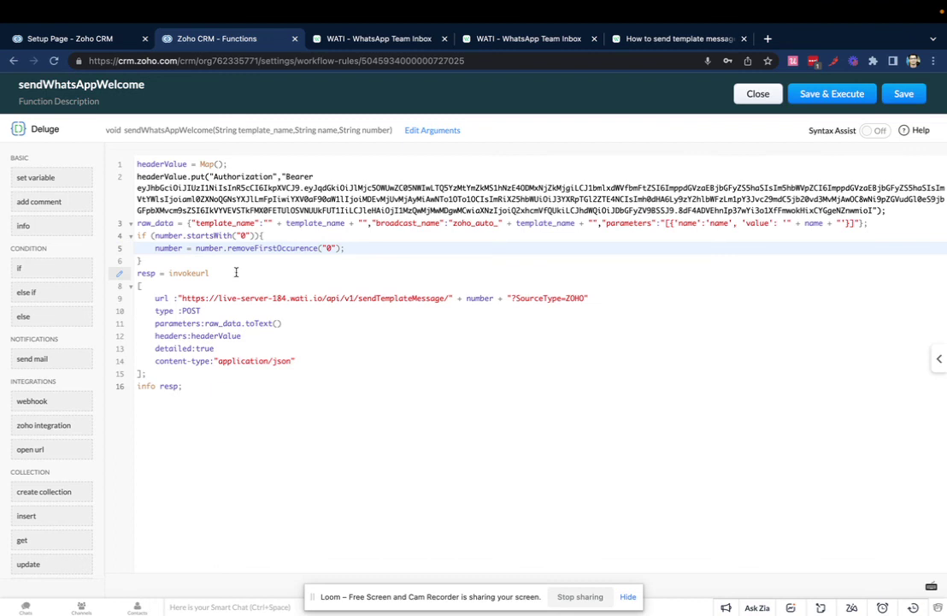
click(140, 261)
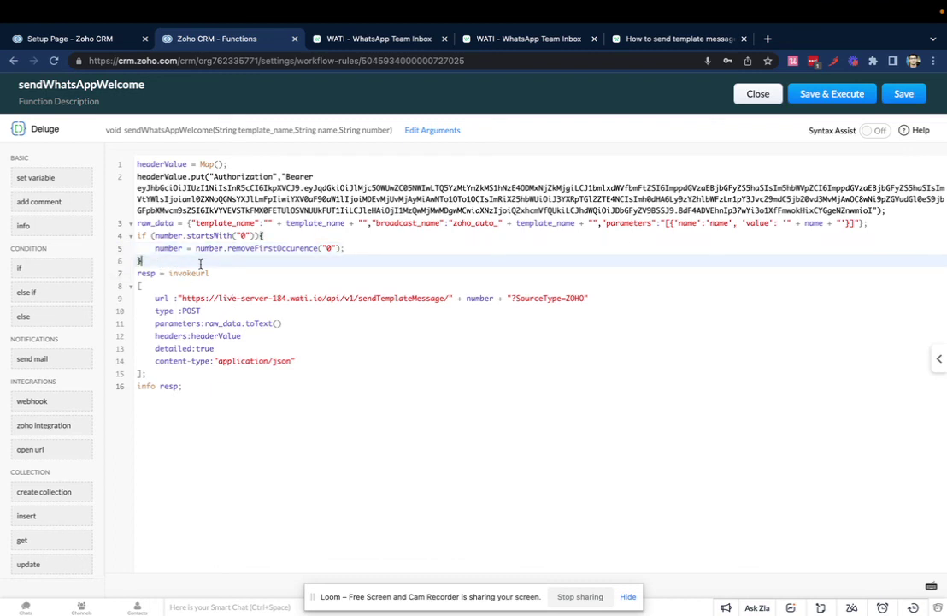
drag(141, 261, 134, 239)
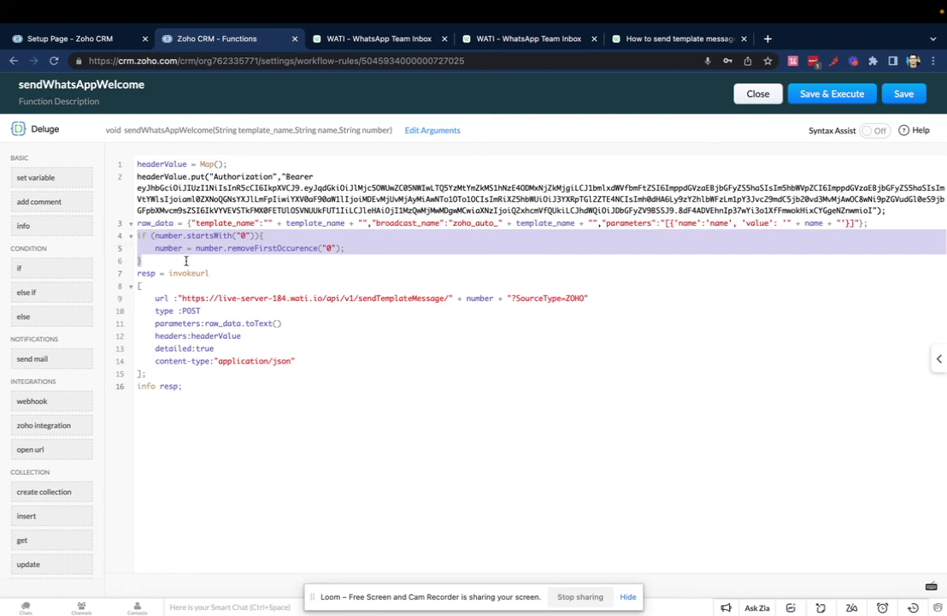